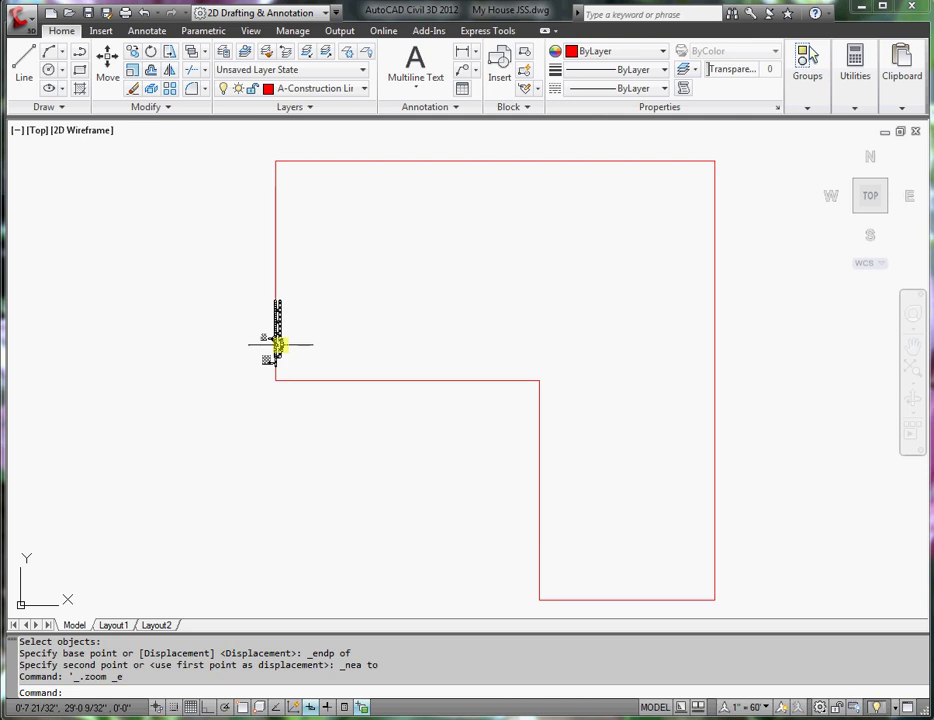
Start the Offset command with an offset distance of 6
{"action": "scroll", "coordinate": [278, 345], "scroll_direction": "up", "scroll_amount": 7}
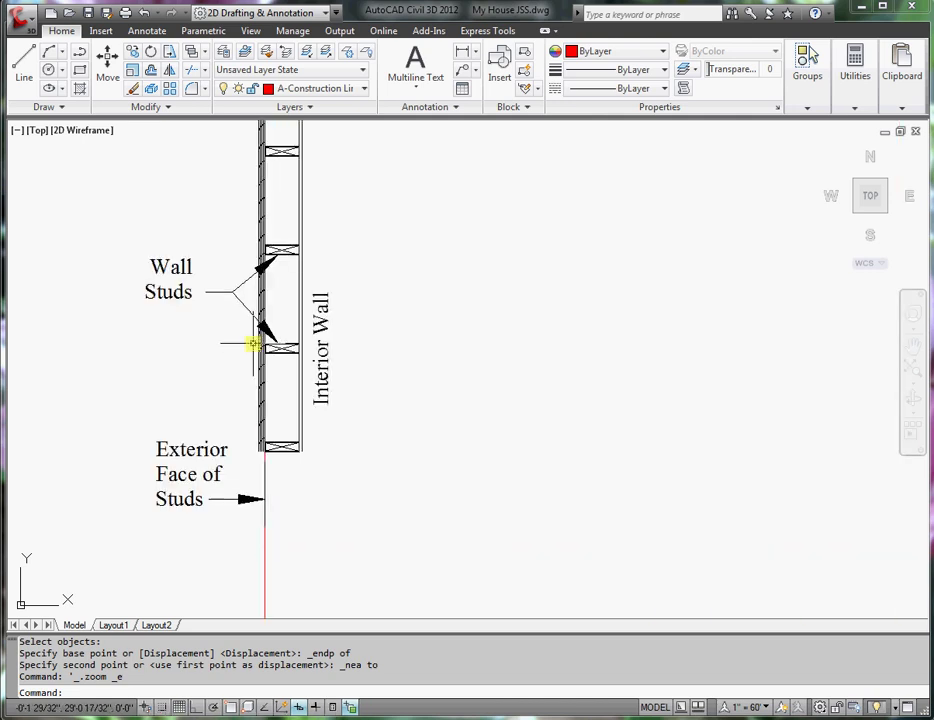
{"action": "mouse_move", "coordinate": [284, 367]}
{"action": "middle_mouse_down"}
{"action": "mouse_move", "coordinate": [371, 423]}
{"action": "mouse_move", "coordinate": [386, 415]}
{"action": "middle_mouse_up"}
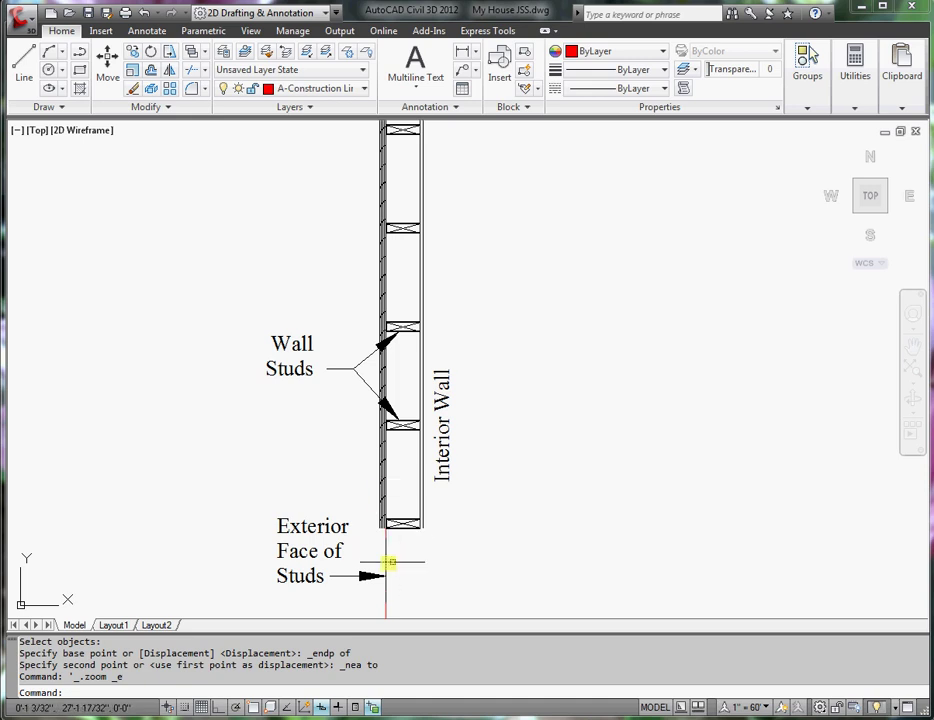
{"action": "mouse_move", "coordinate": [387, 556]}
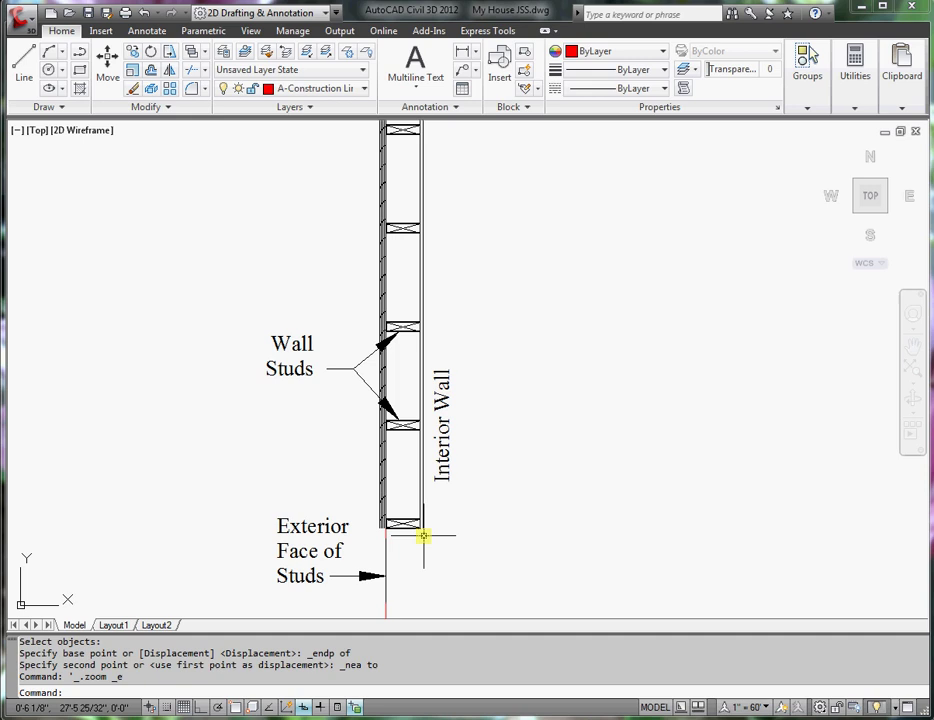
{"action": "scroll", "coordinate": [423, 537], "scroll_direction": "down", "scroll_amount": 5}
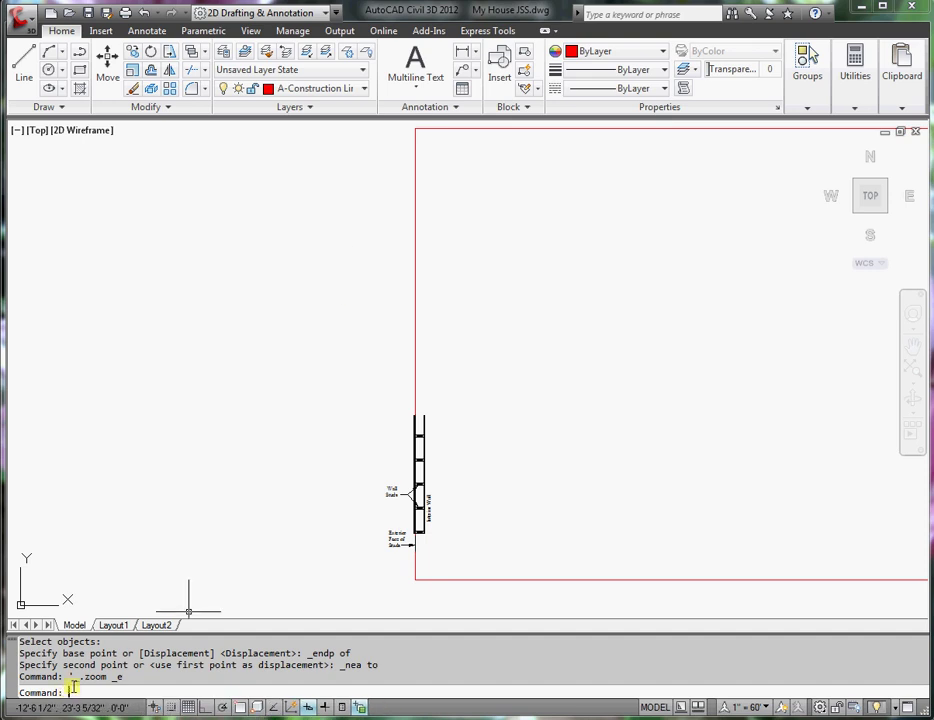
{"action": "type", "text": "f"}
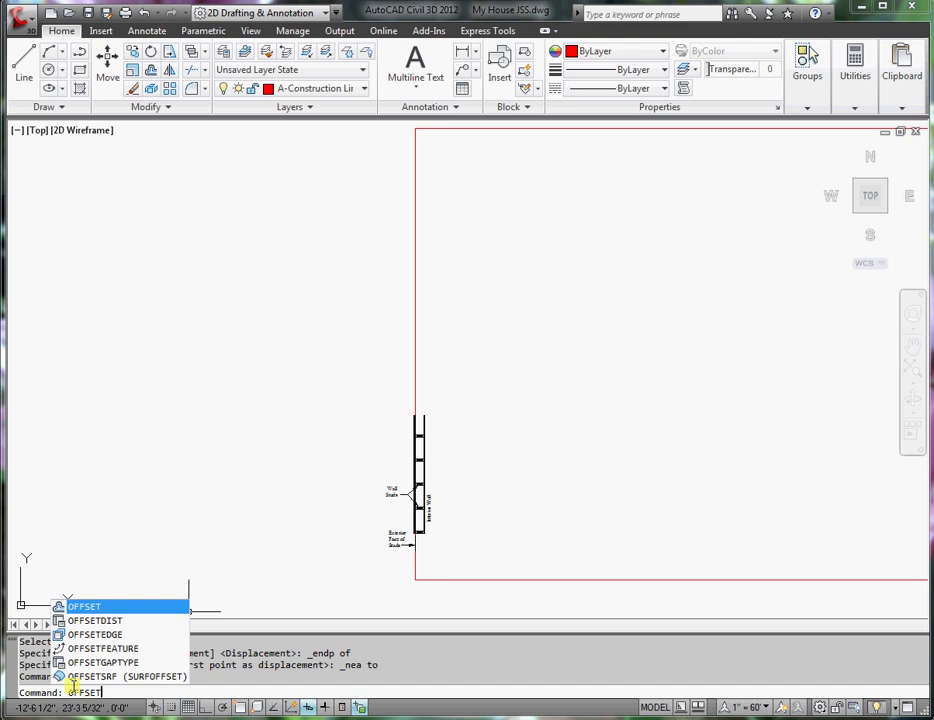
{"action": "key", "text": "Return"}
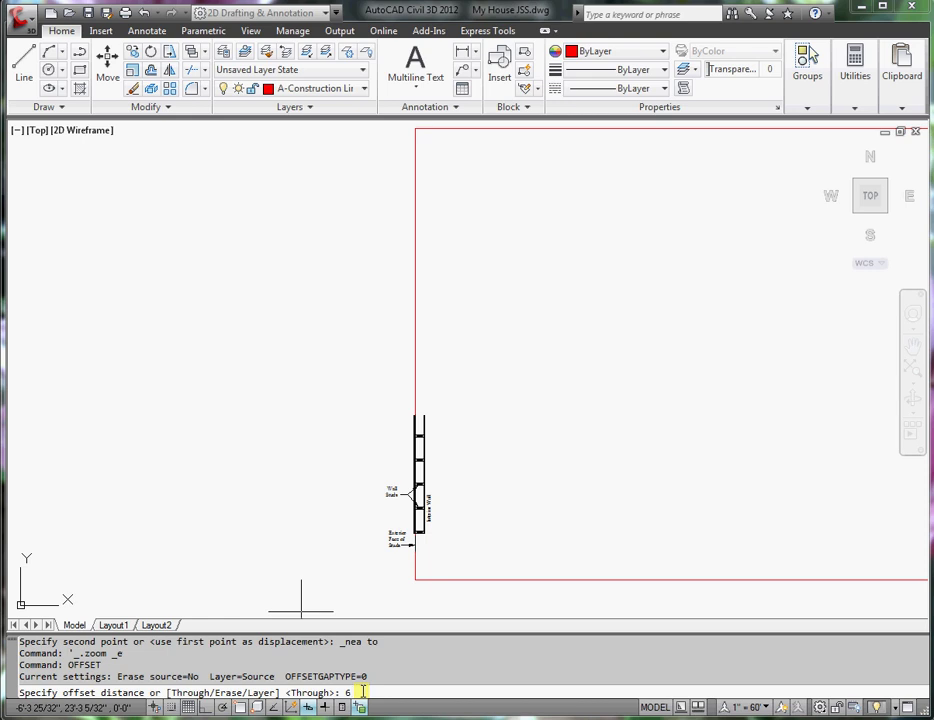
{"action": "key", "text": "Return"}
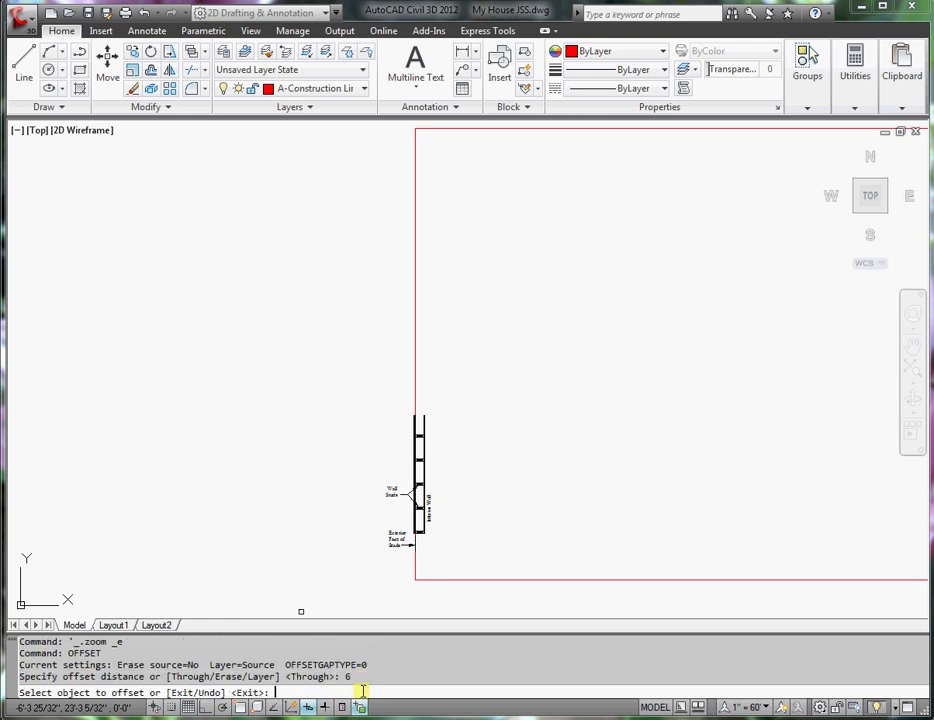
Offset the left, top and bottom outer wall lines of the upper wing 6 inward
{"action": "left_click", "coordinate": [415, 345]}
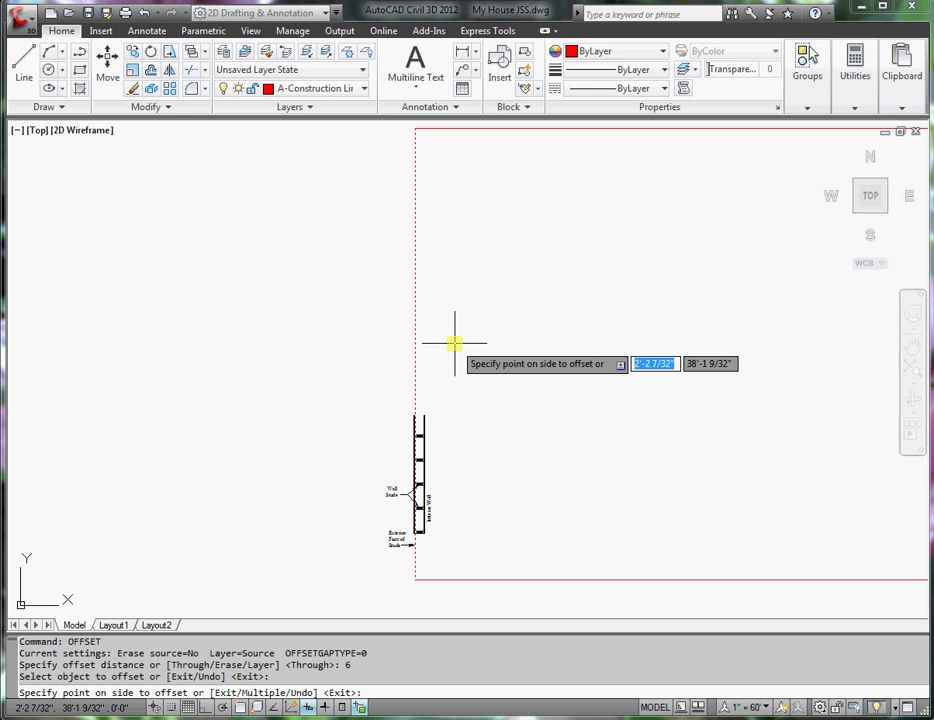
{"action": "left_click", "coordinate": [454, 343]}
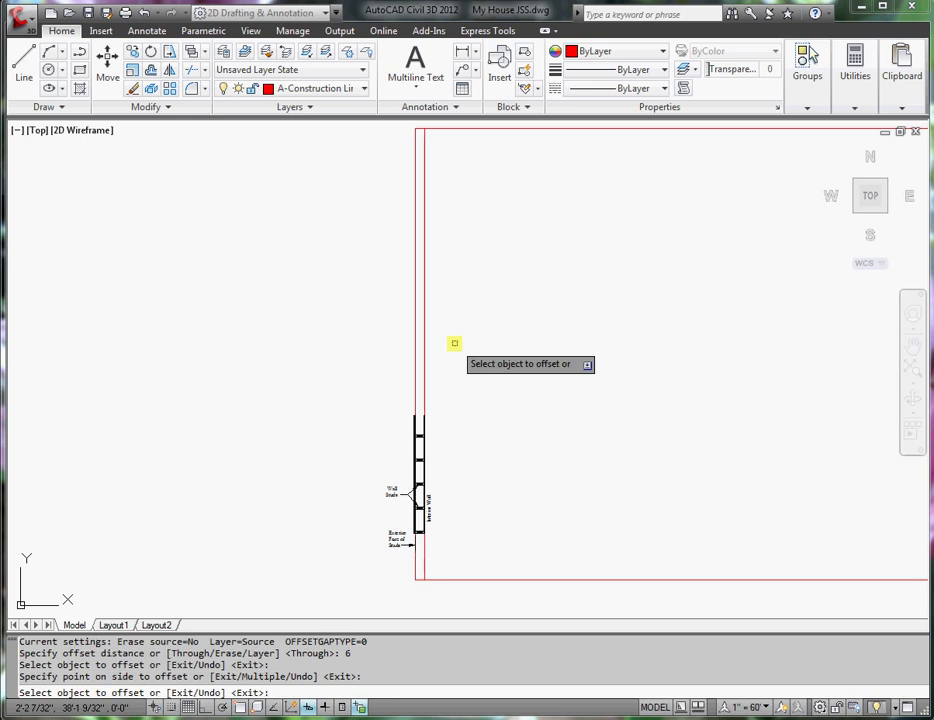
{"action": "left_click", "coordinate": [519, 128]}
{"action": "left_click", "coordinate": [521, 152]}
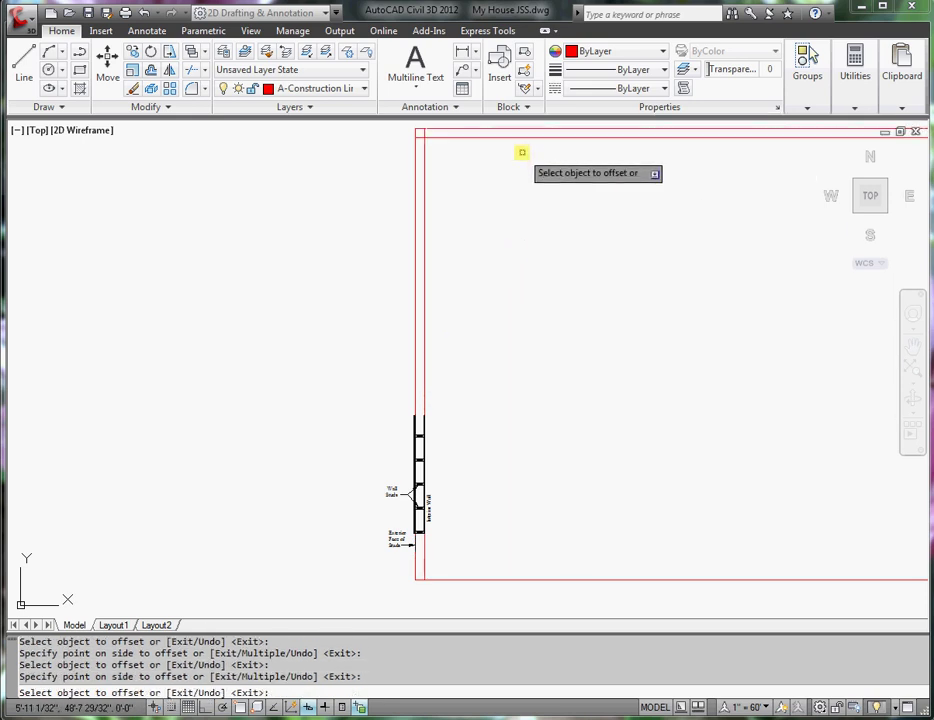
{"action": "left_click", "coordinate": [532, 581]}
{"action": "left_click", "coordinate": [538, 546]}
Offset the vertical step wall and the right outer wall 6 toward the interior
{"action": "scroll", "coordinate": [645, 572], "scroll_direction": "down", "scroll_amount": 2}
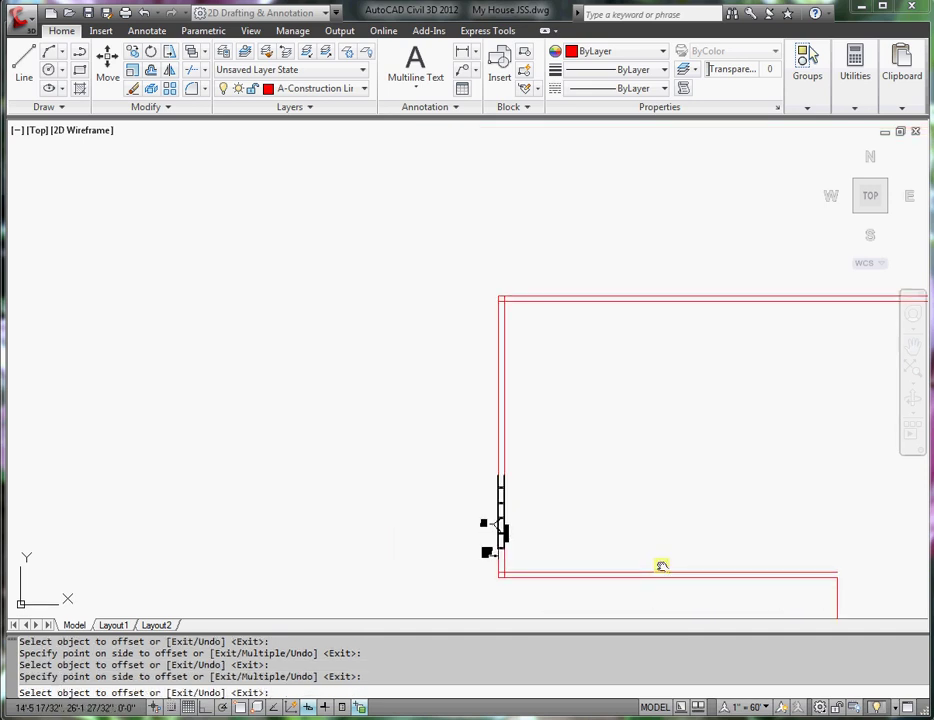
{"action": "middle_click_drag", "start_coordinate": [662, 566], "coordinate": [290, 391]}
{"action": "left_click", "coordinate": [465, 469]}
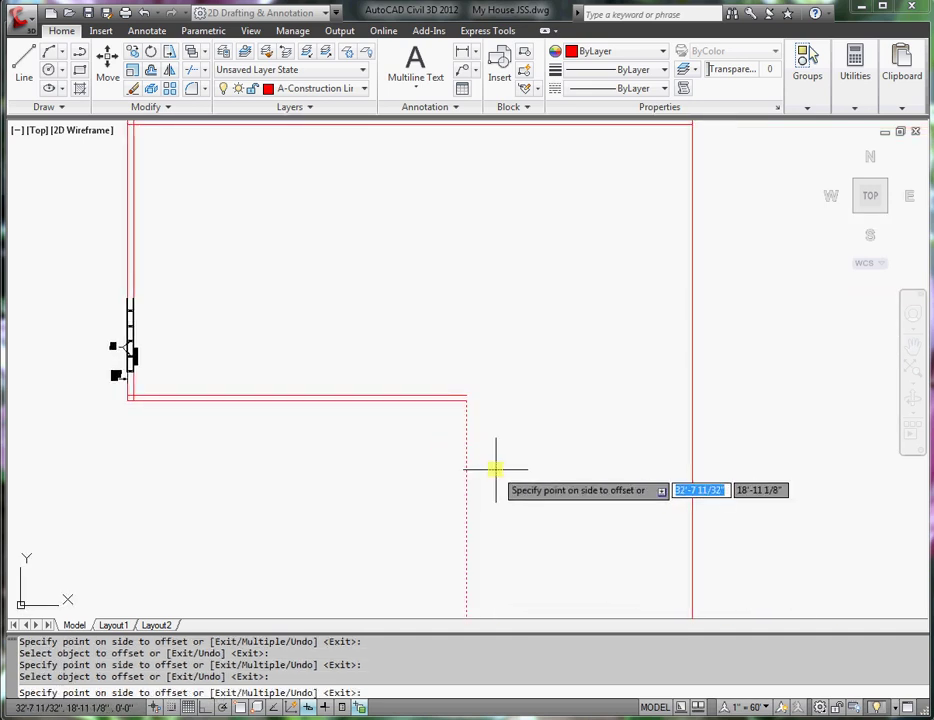
{"action": "left_click", "coordinate": [495, 469]}
{"action": "left_click", "coordinate": [692, 463]}
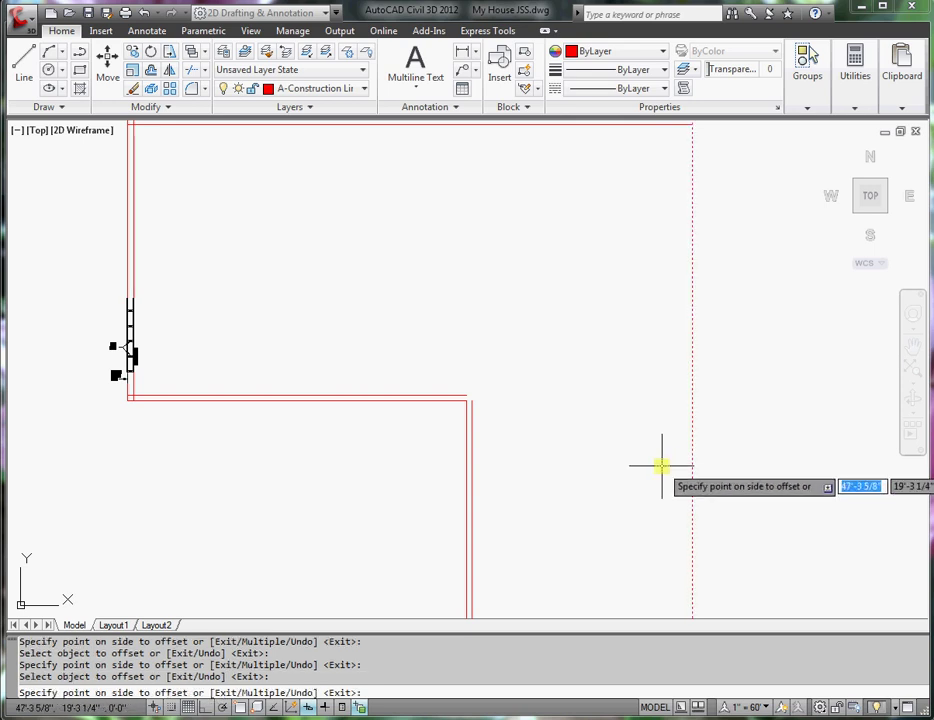
{"action": "left_click", "coordinate": [663, 464]}
Offset the lower wing's bottom wall 6 inward and end Offset
{"action": "middle_click_drag", "start_coordinate": [630, 557], "coordinate": [635, 425]}
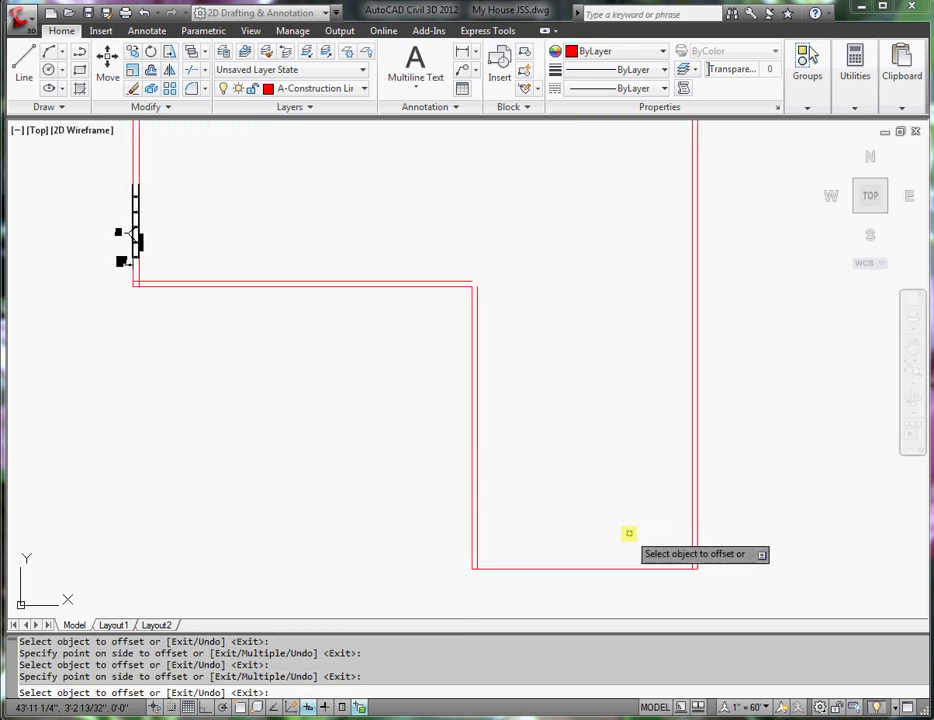
{"action": "left_click", "coordinate": [606, 565]}
{"action": "left_click", "coordinate": [600, 545]}
{"action": "scroll", "coordinate": [602, 537], "scroll_direction": "down", "scroll_amount": 2}
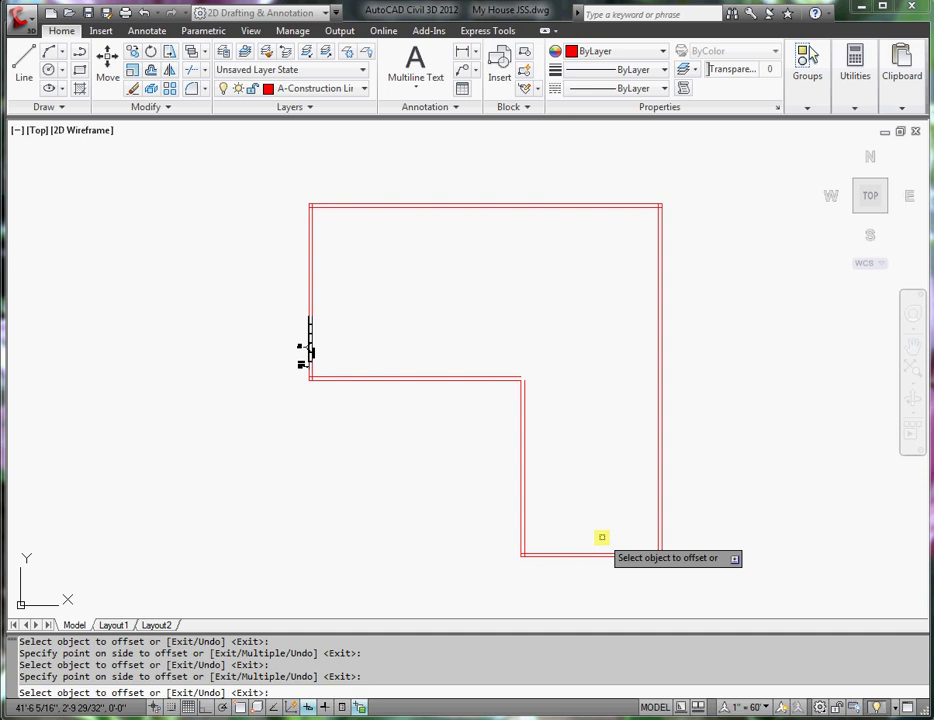
{"action": "right_click", "coordinate": [548, 372]}
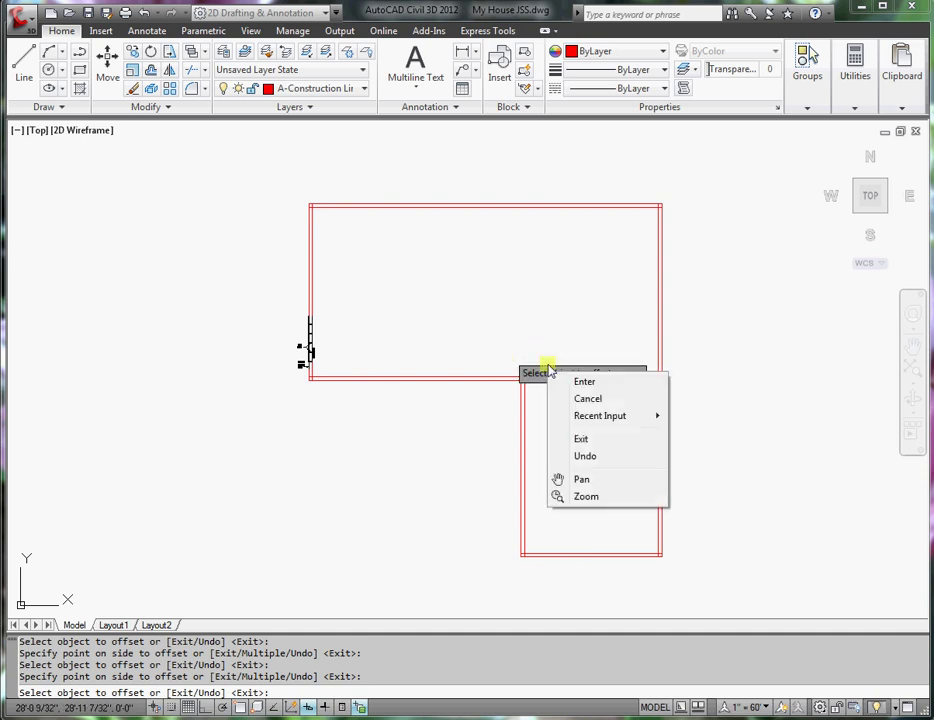
{"action": "left_click", "coordinate": [585, 382]}
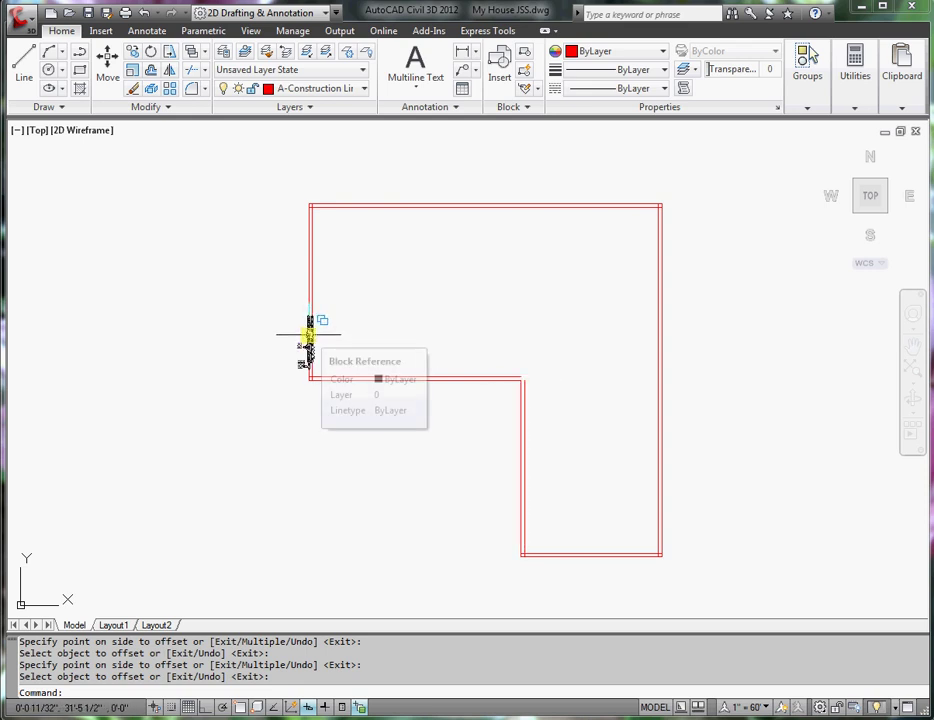
Select the wall stud detail block and delete it
{"action": "left_click", "coordinate": [309, 335]}
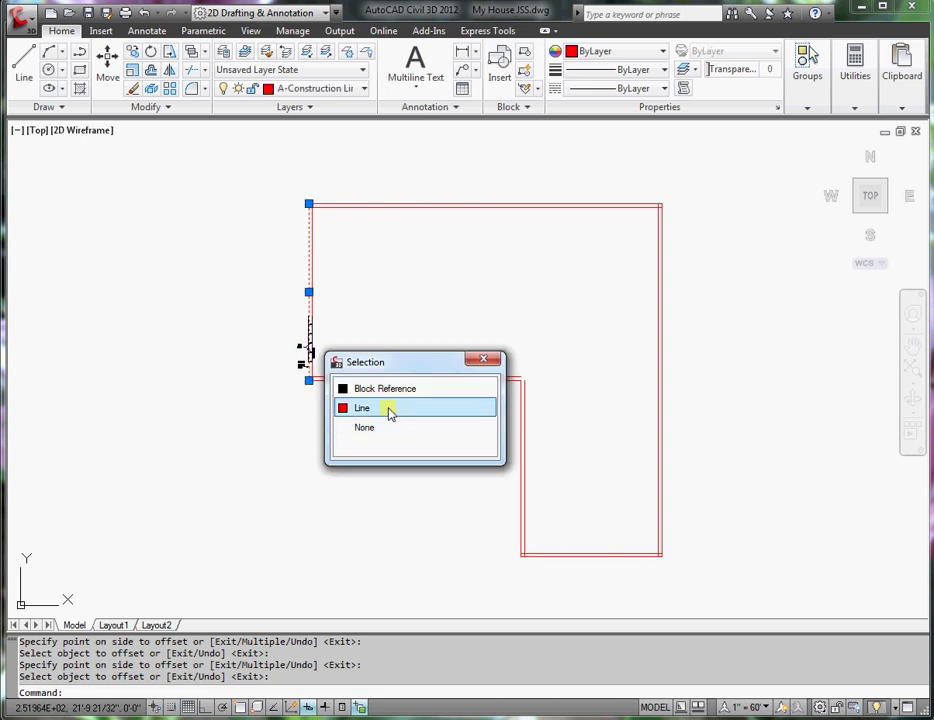
{"action": "key", "text": "Delete"}
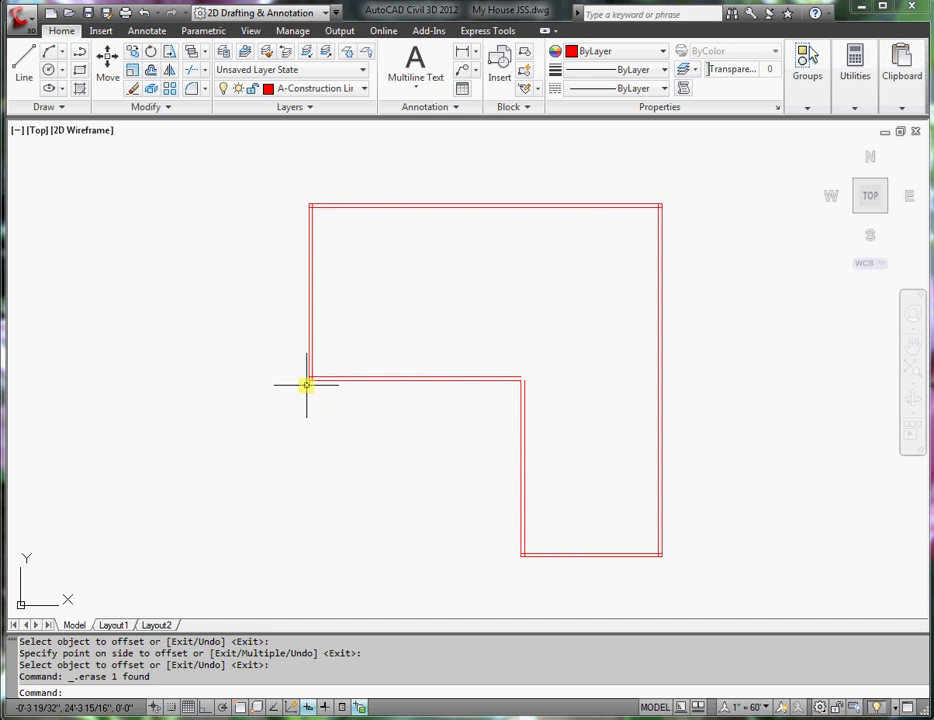
Trim the vertical and horizontal stubs at the upper wing's lower-left inner corner
{"action": "scroll", "coordinate": [310, 383], "scroll_direction": "up", "scroll_amount": 9}
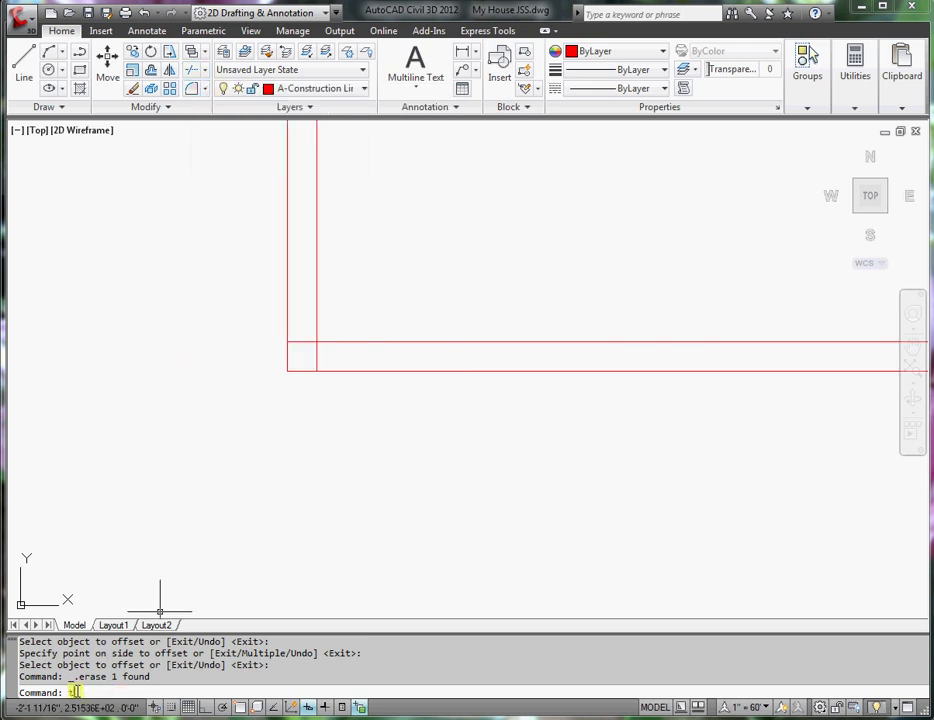
{"action": "key", "text": "Return"}
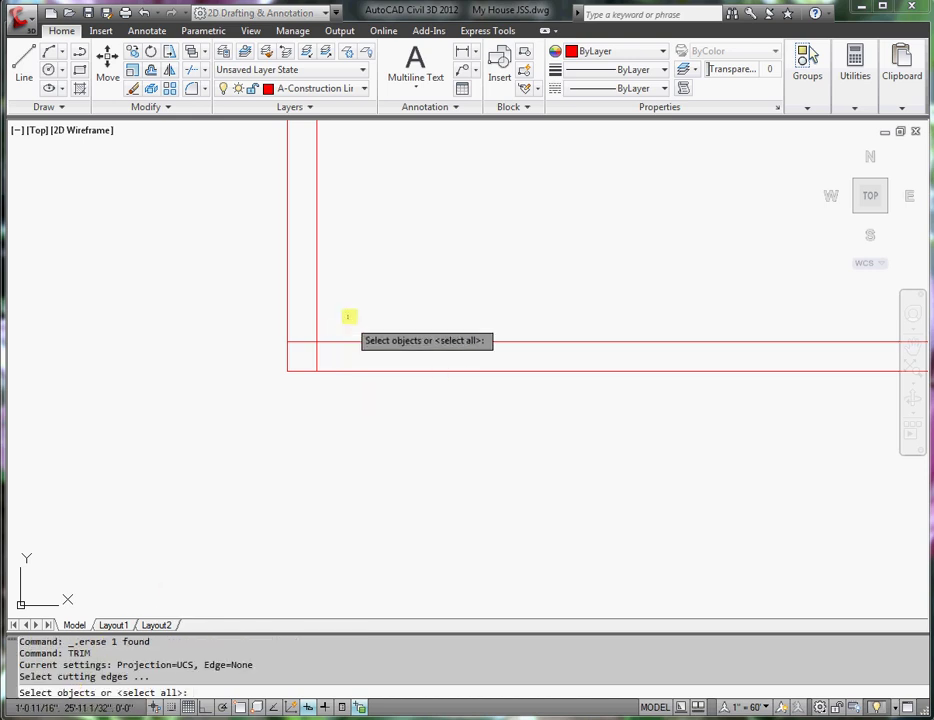
{"action": "left_click", "coordinate": [338, 322]}
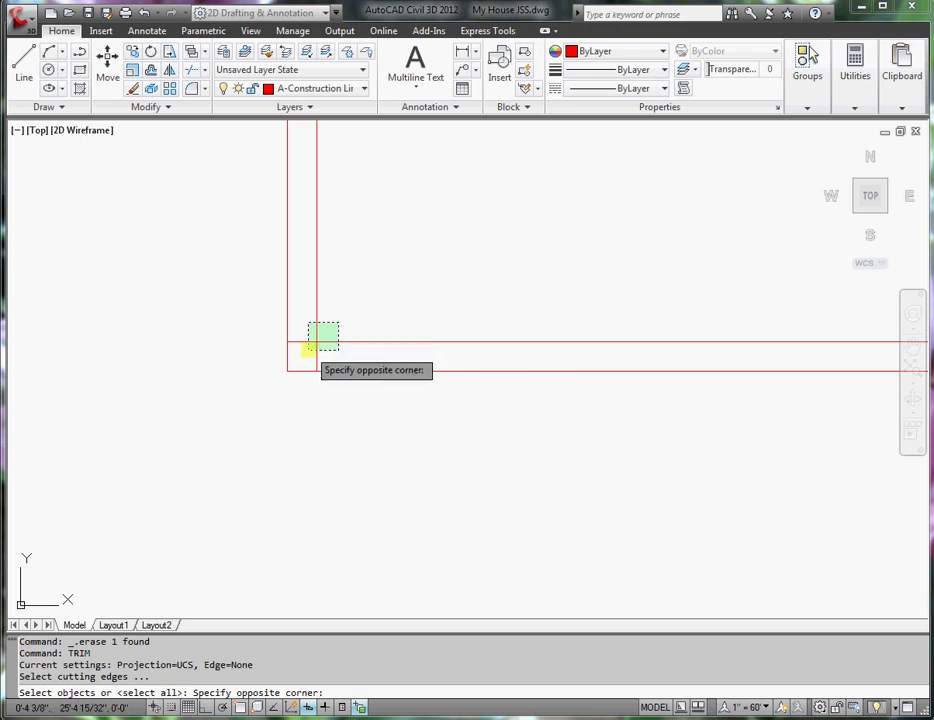
{"action": "left_click", "coordinate": [309, 349]}
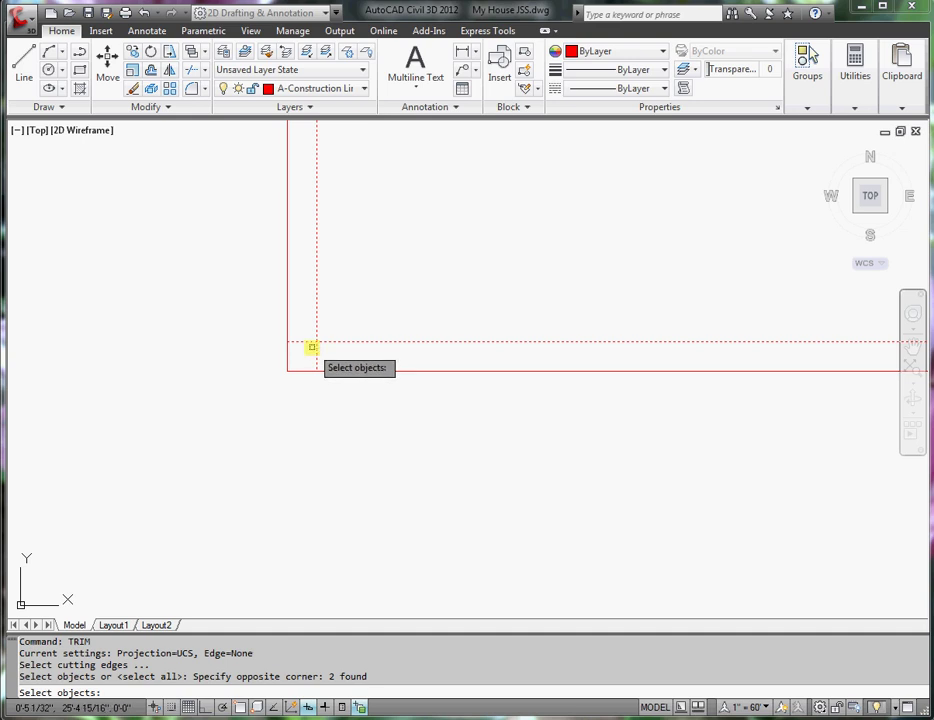
{"action": "key", "text": "Return"}
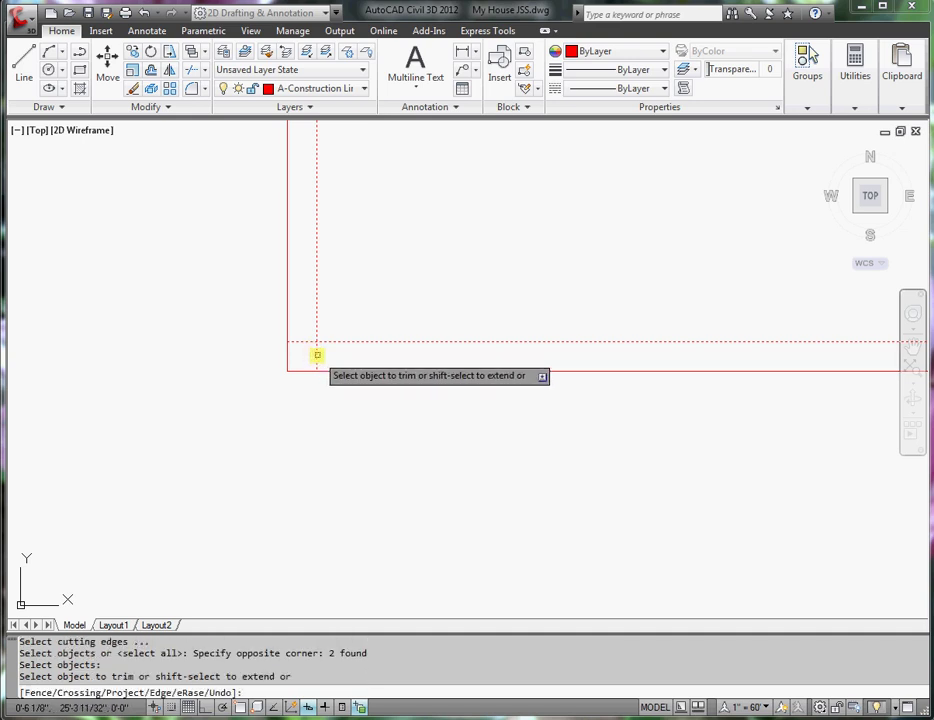
{"action": "left_click", "coordinate": [317, 355]}
{"action": "left_click", "coordinate": [307, 341]}
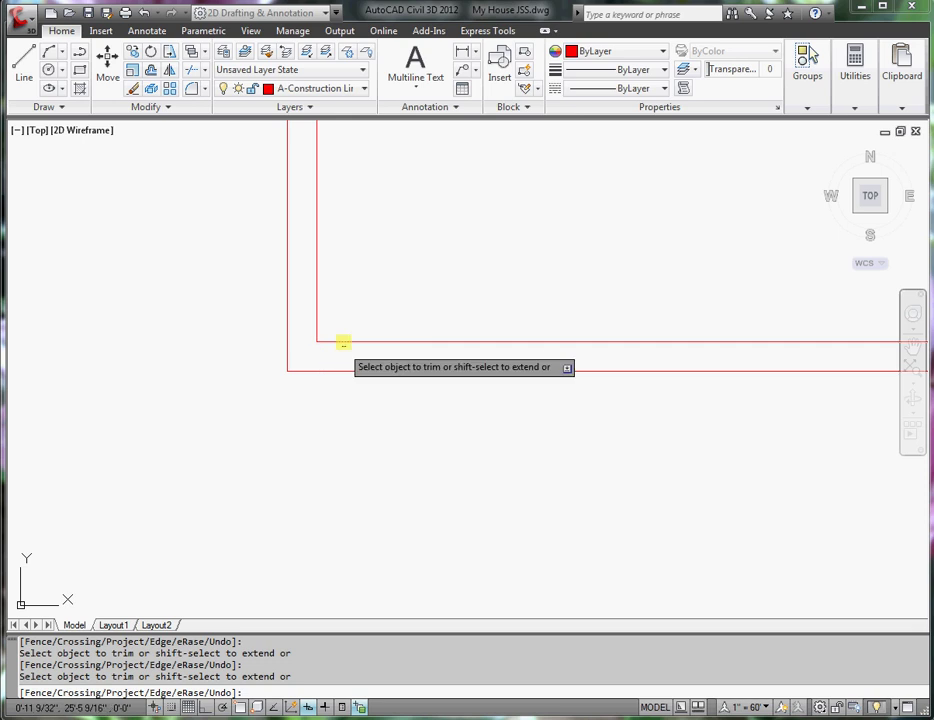
{"action": "key", "text": "Return"}
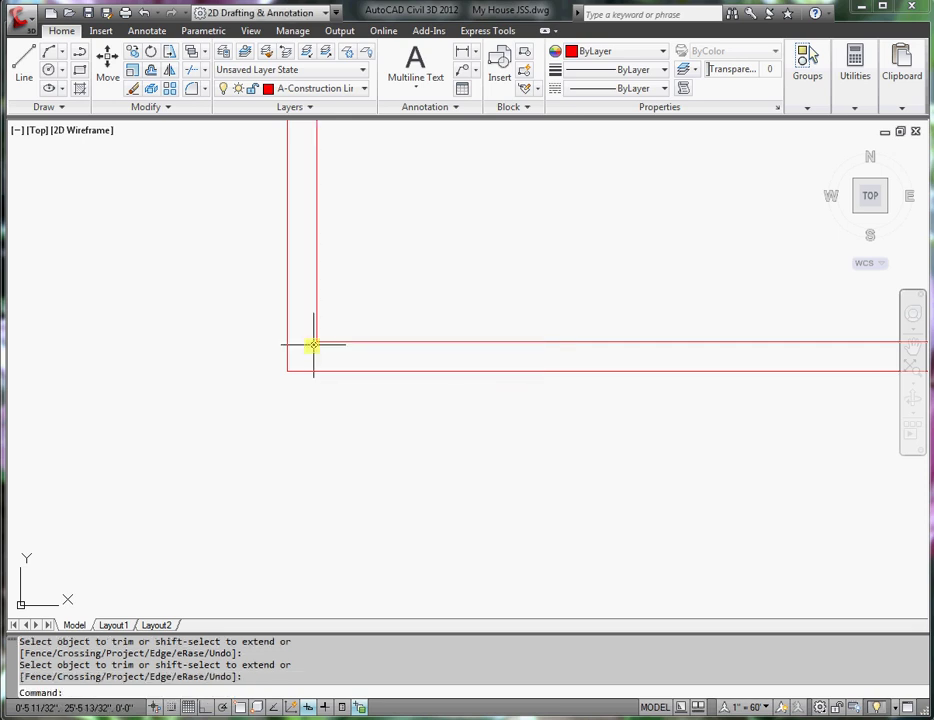
Trim the vertical stub and horizontal overshoot at the top-left inner corner
{"action": "scroll", "coordinate": [311, 354], "scroll_direction": "down", "scroll_amount": 5}
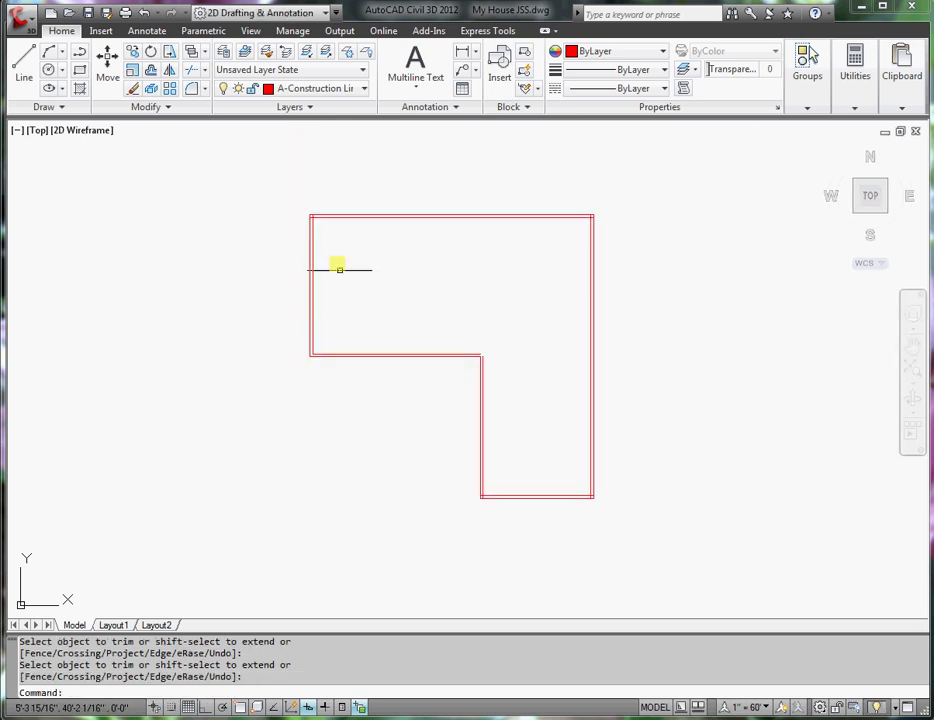
{"action": "middle_click_drag", "start_coordinate": [336, 267], "coordinate": [342, 290]}
{"action": "scroll", "coordinate": [342, 290], "scroll_direction": "up", "scroll_amount": 2}
{"action": "scroll", "coordinate": [317, 324], "scroll_direction": "up", "scroll_amount": 5}
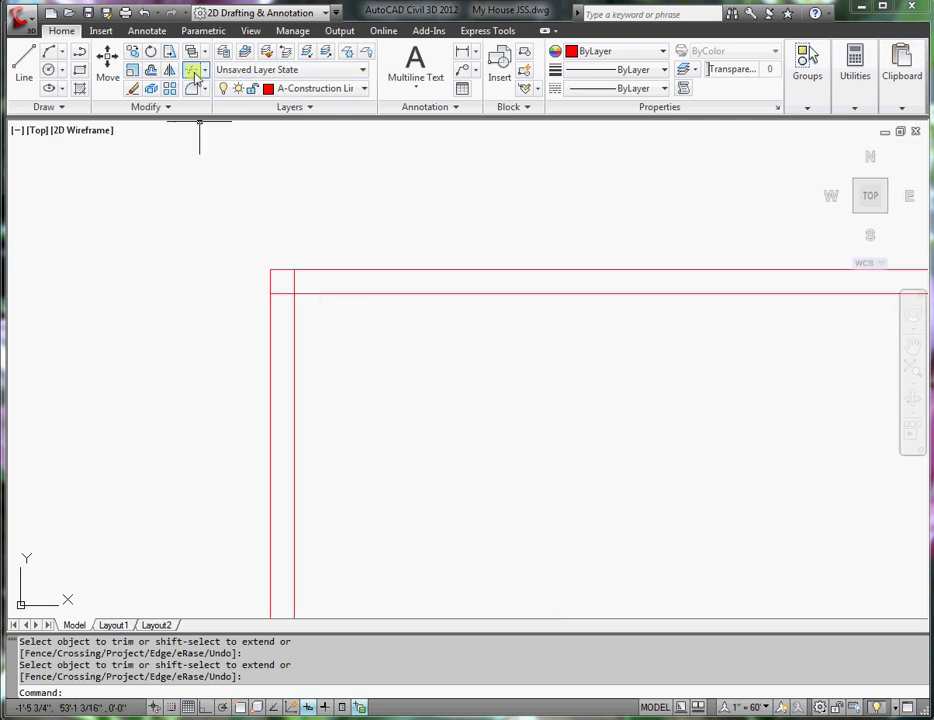
{"action": "left_click", "coordinate": [151, 51]}
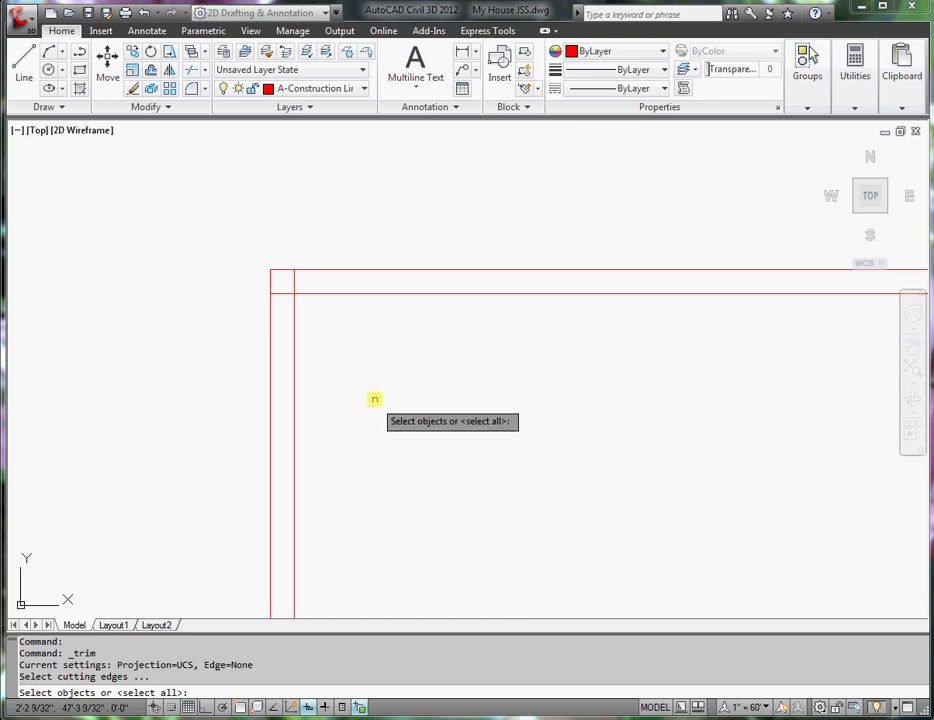
{"action": "left_click", "coordinate": [324, 334]}
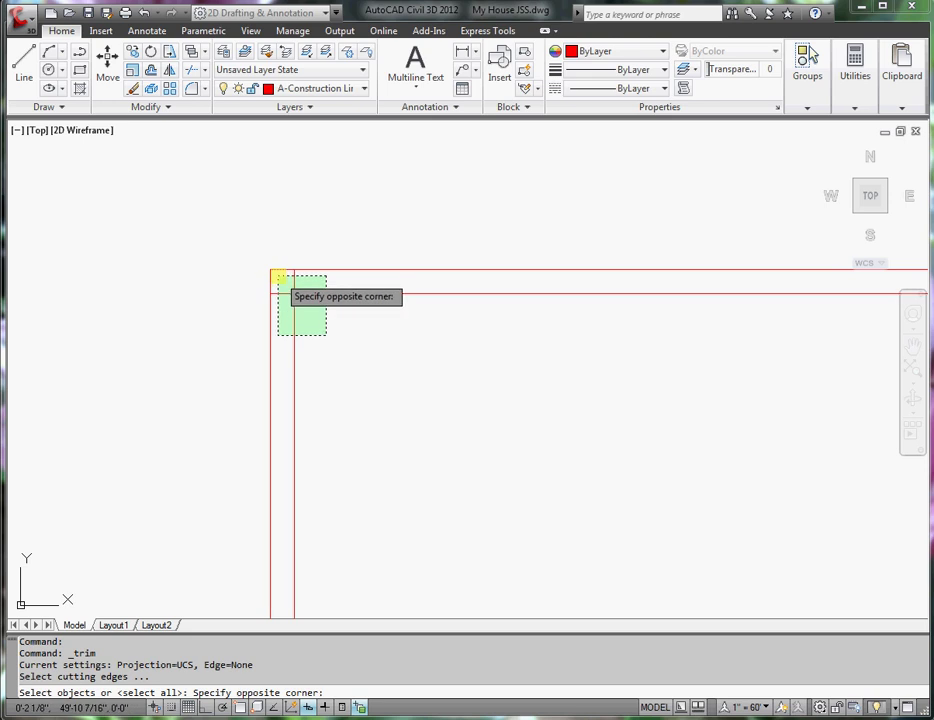
{"action": "left_click", "coordinate": [279, 277]}
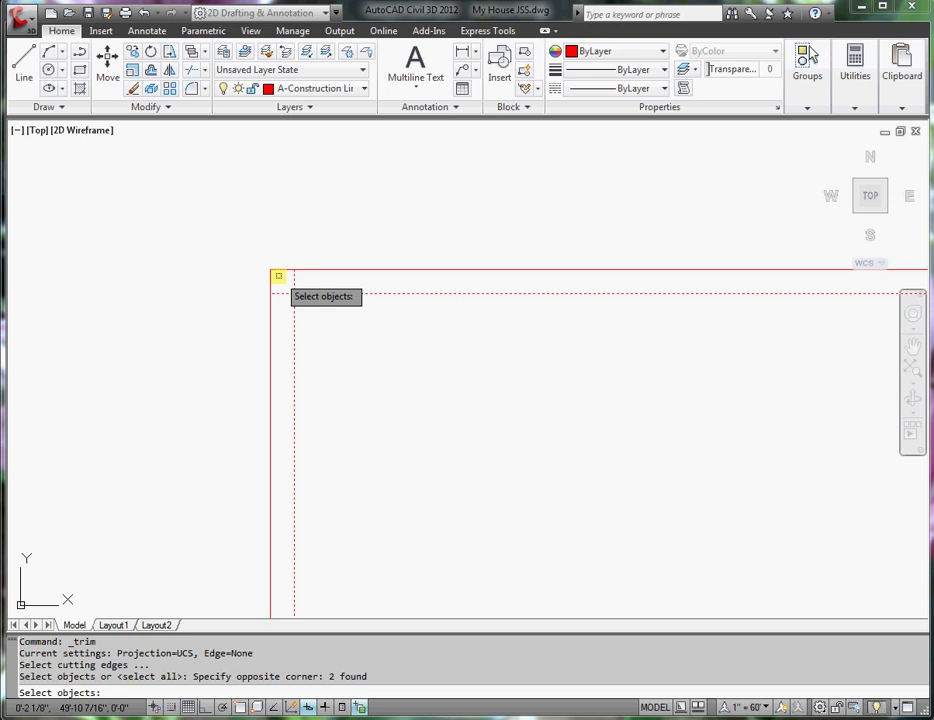
{"action": "key", "text": "Return"}
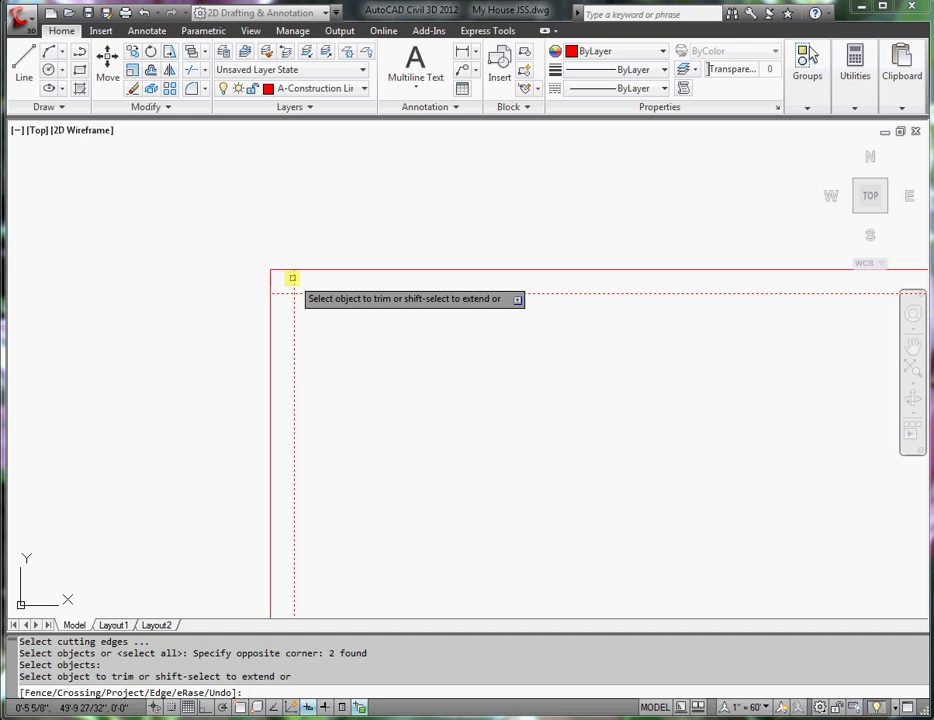
{"action": "left_click", "coordinate": [292, 278]}
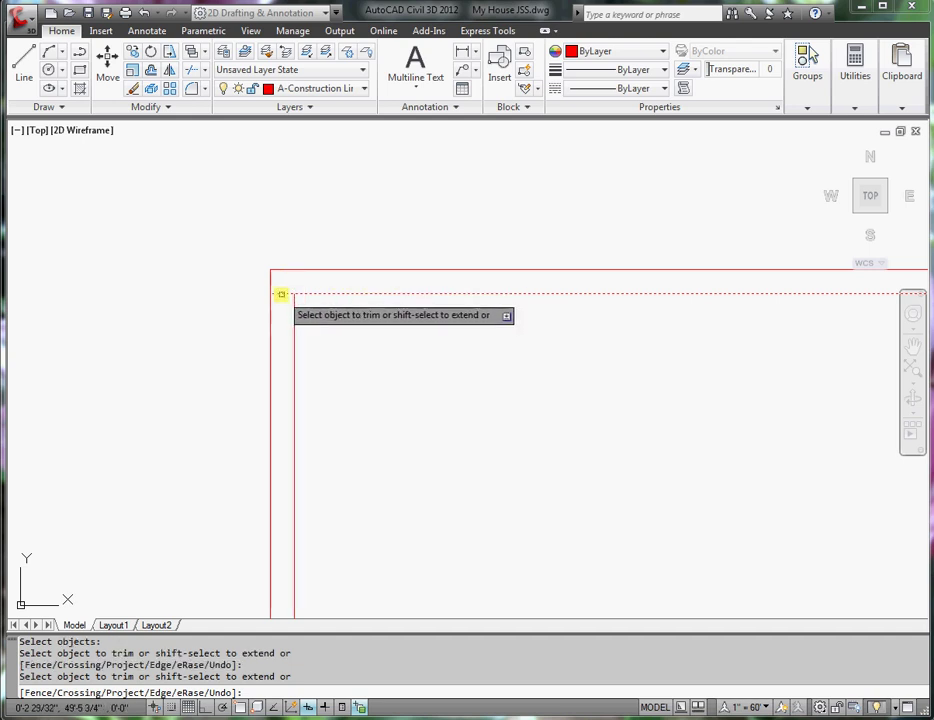
{"action": "left_click", "coordinate": [281, 294]}
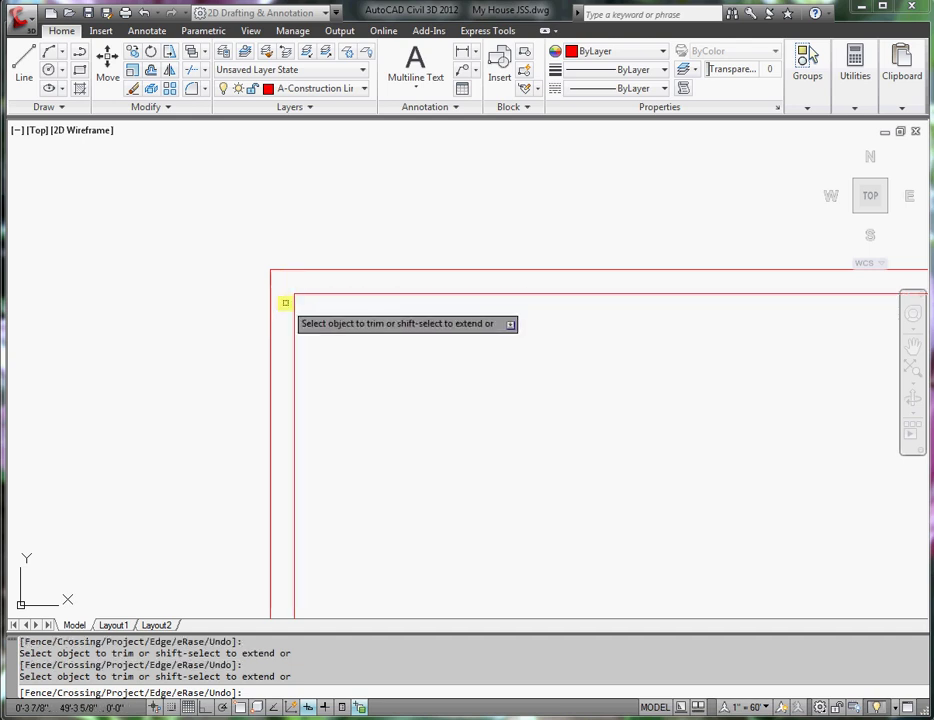
{"action": "key", "text": "Return"}
{"action": "scroll", "coordinate": [285, 302], "scroll_direction": "down", "scroll_amount": 5}
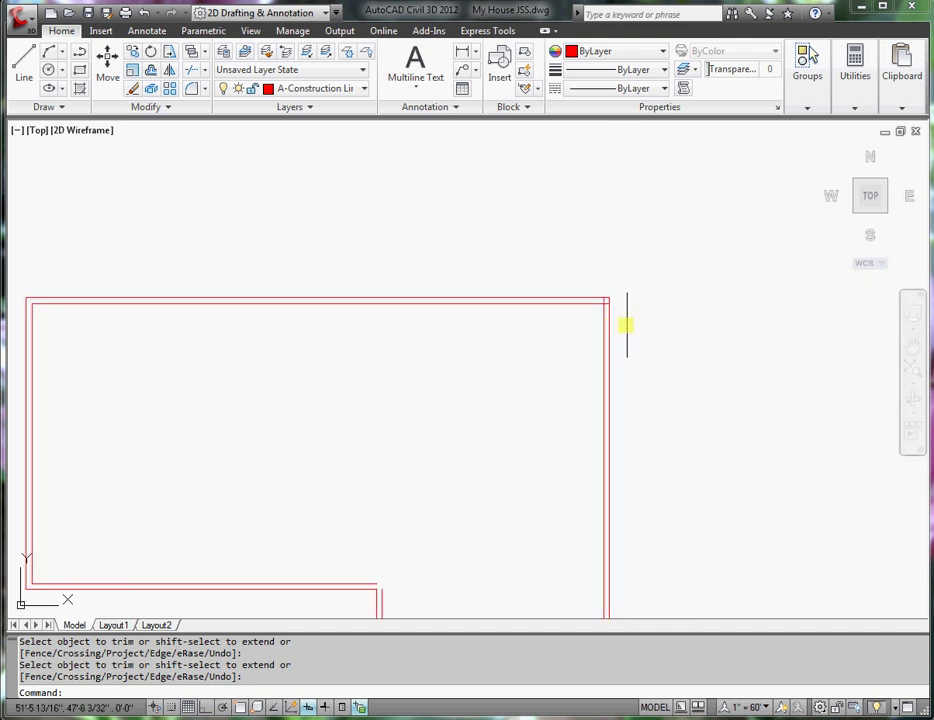
Trim the horizontal and vertical overshoots at the top-right corner using four corner lines as edges
{"action": "scroll", "coordinate": [602, 310], "scroll_direction": "up", "scroll_amount": 3}
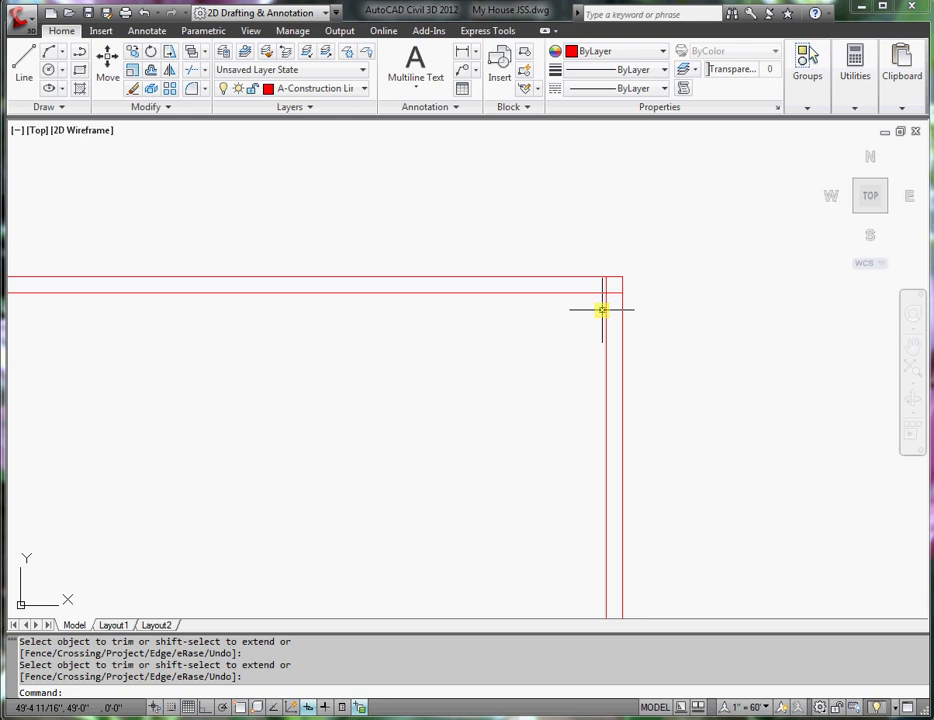
{"action": "key", "text": "Return"}
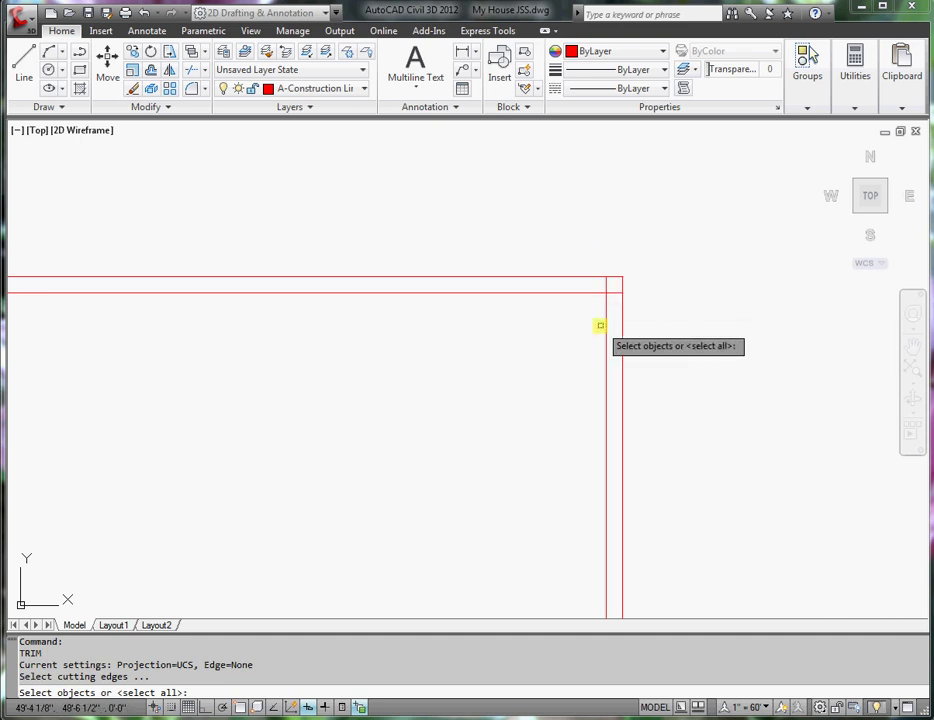
{"action": "left_click", "coordinate": [661, 246]}
{"action": "left_click", "coordinate": [534, 362]}
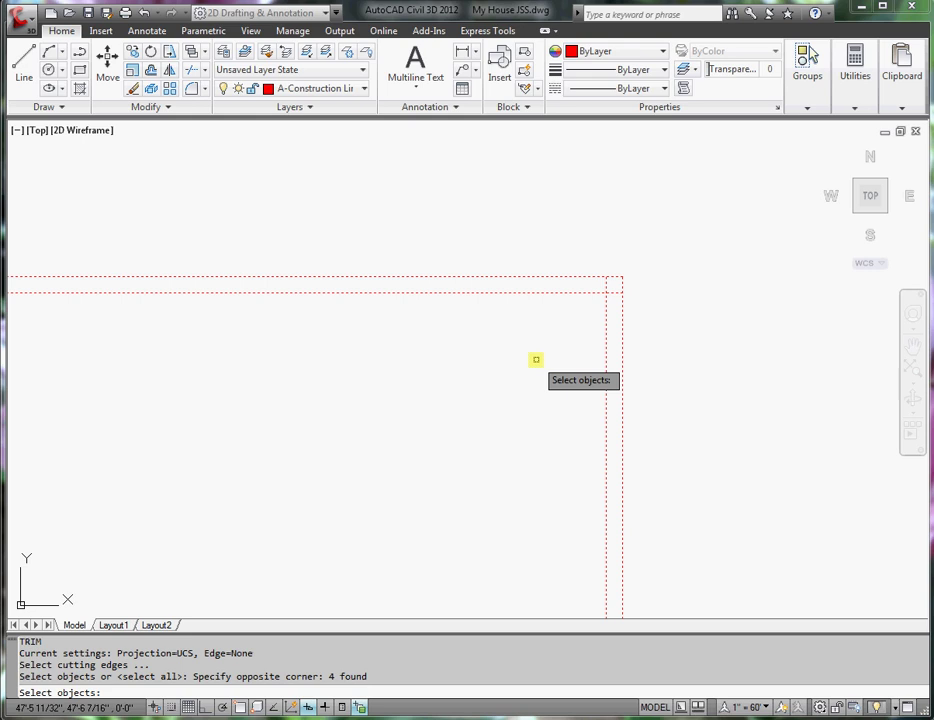
{"action": "key", "text": "Return"}
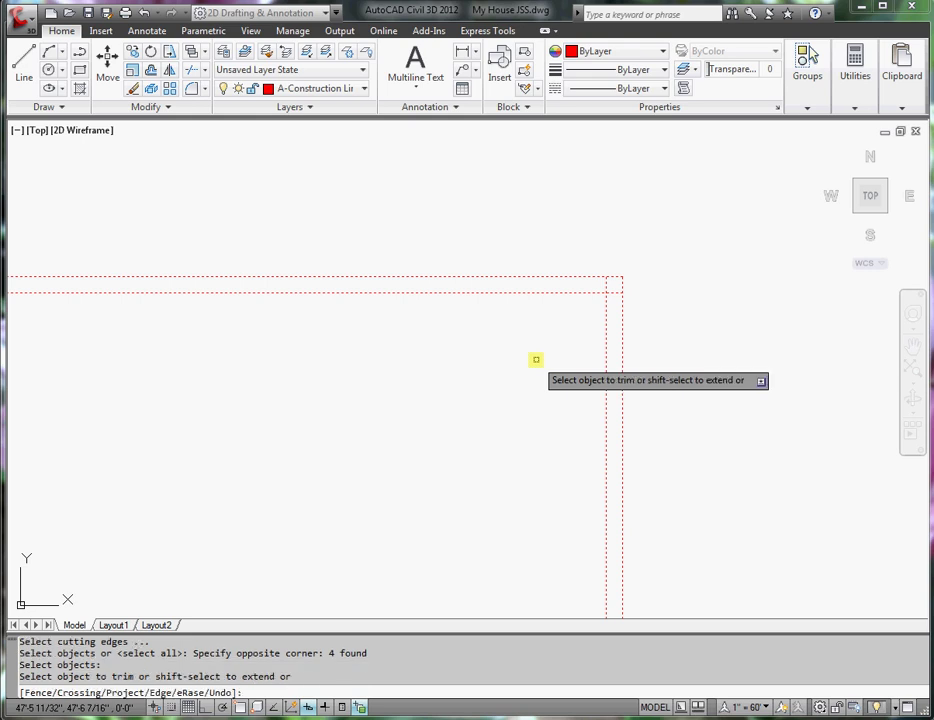
{"action": "left_click", "coordinate": [612, 291]}
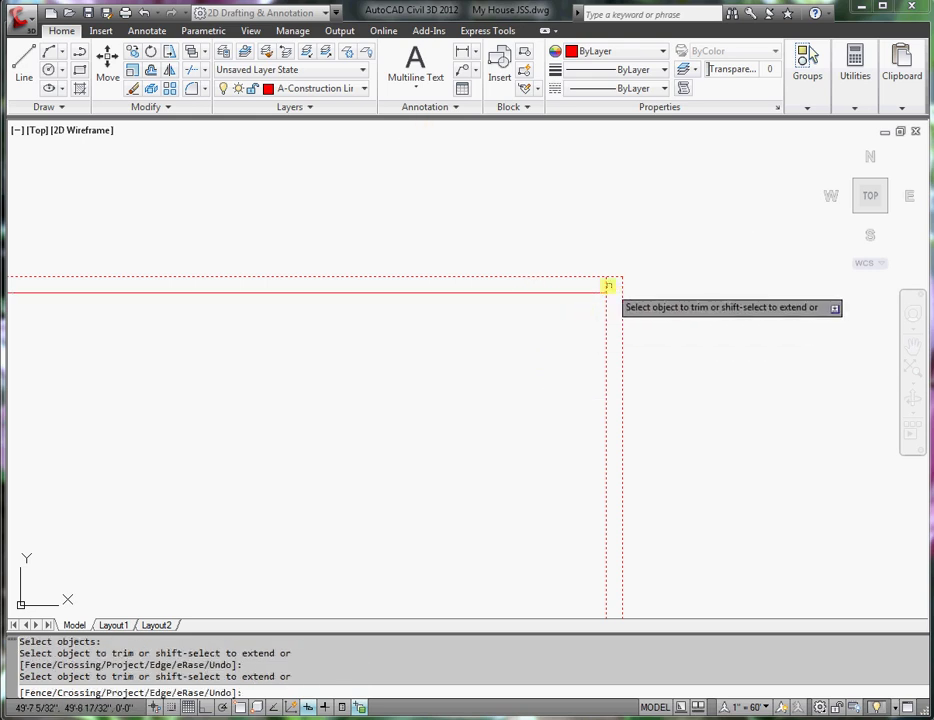
{"action": "left_click", "coordinate": [606, 285]}
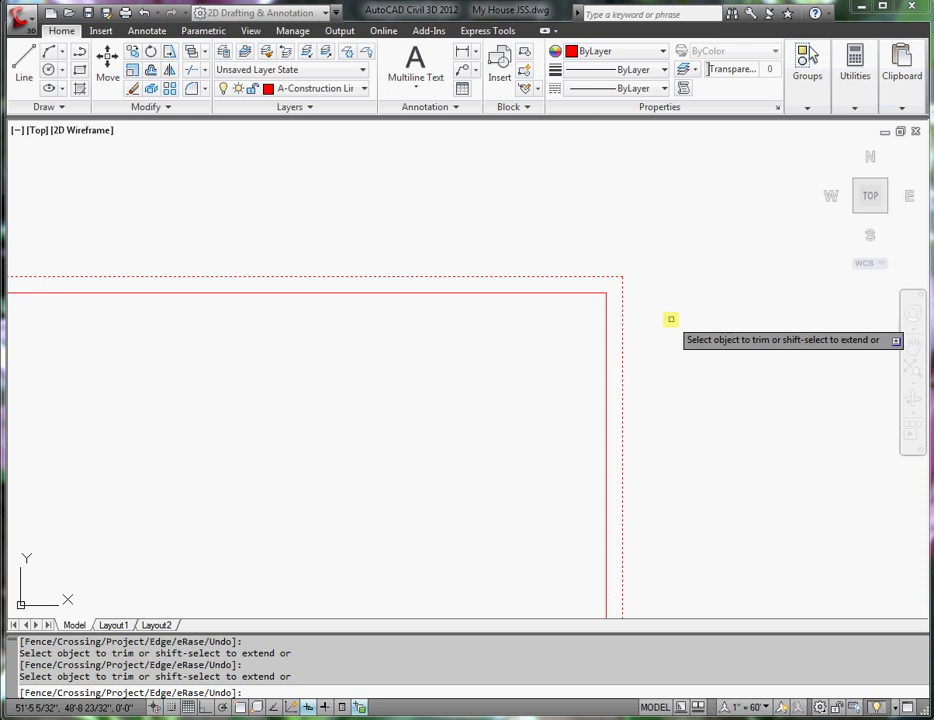
{"action": "key", "text": "Return"}
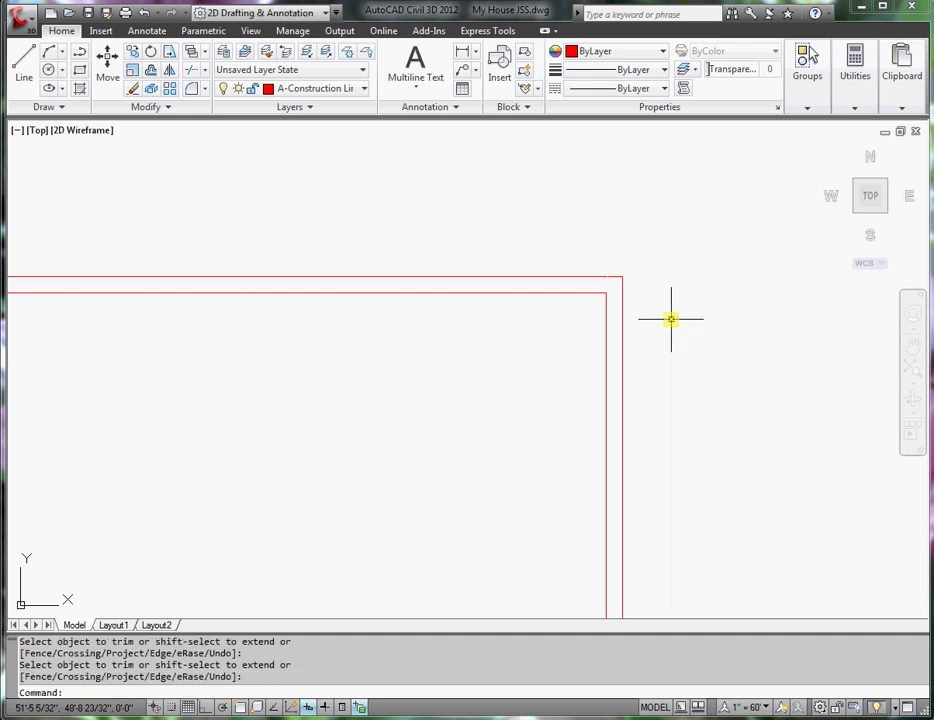
Restart Trim and select the lower wing's six wall lines as cutting edges
{"action": "key", "text": "Return"}
{"action": "scroll", "coordinate": [667, 378], "scroll_direction": "down", "scroll_amount": 2}
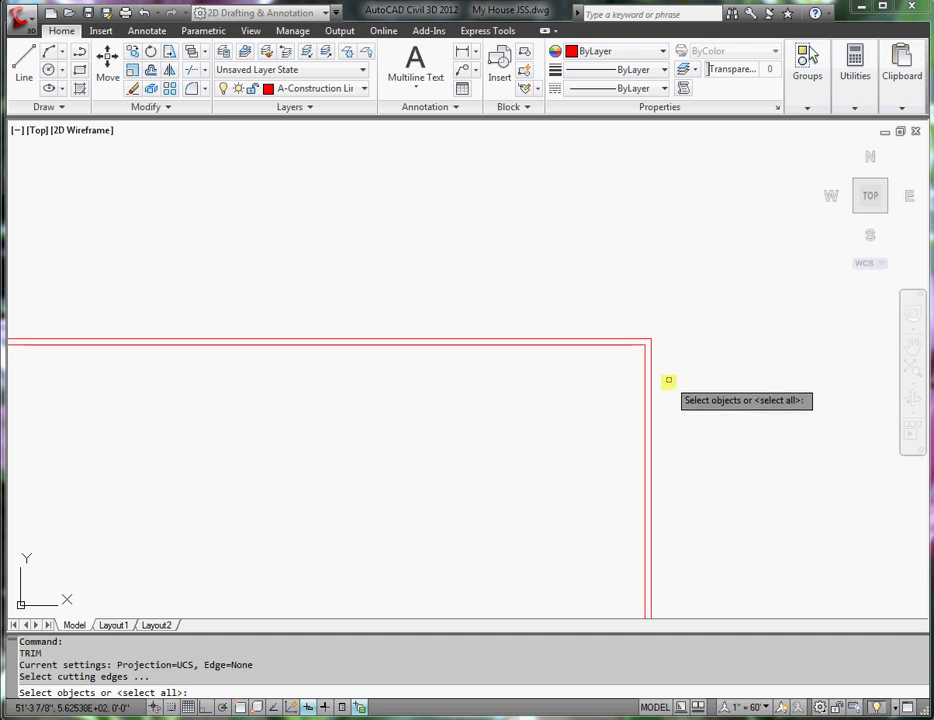
{"action": "middle_click_drag", "start_coordinate": [667, 379], "coordinate": [661, 277]}
{"action": "scroll", "coordinate": [636, 408], "scroll_direction": "down", "scroll_amount": 2}
{"action": "mouse_move", "coordinate": [500, 552]}
{"action": "middle_mouse_down"}
{"action": "mouse_move", "coordinate": [600, 434]}
{"action": "mouse_move", "coordinate": [529, 479]}
{"action": "middle_mouse_up"}
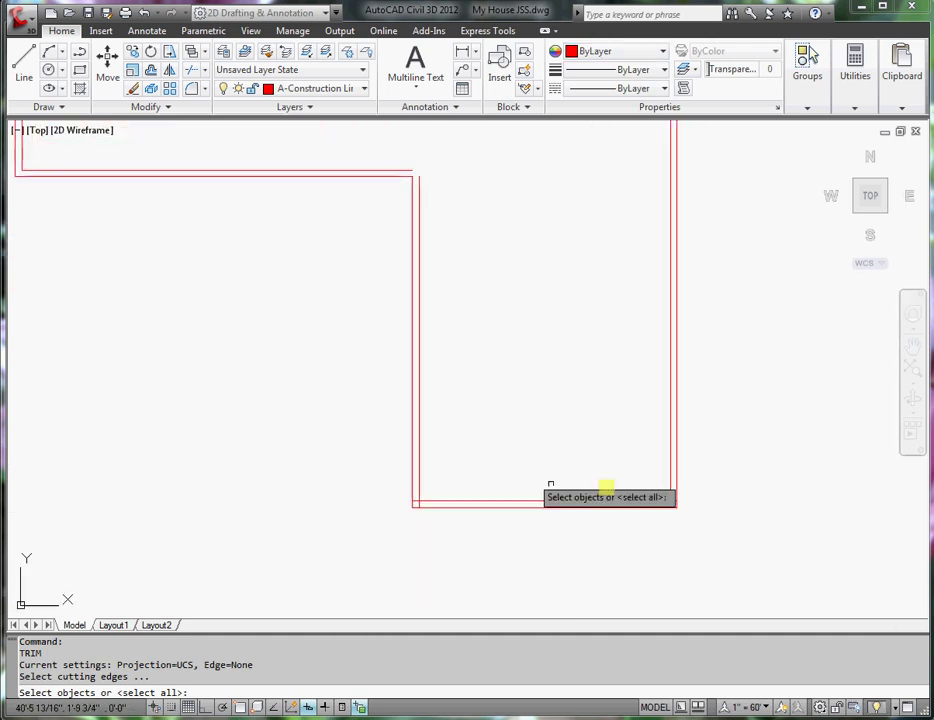
{"action": "left_click", "coordinate": [735, 463]}
{"action": "left_click", "coordinate": [365, 546]}
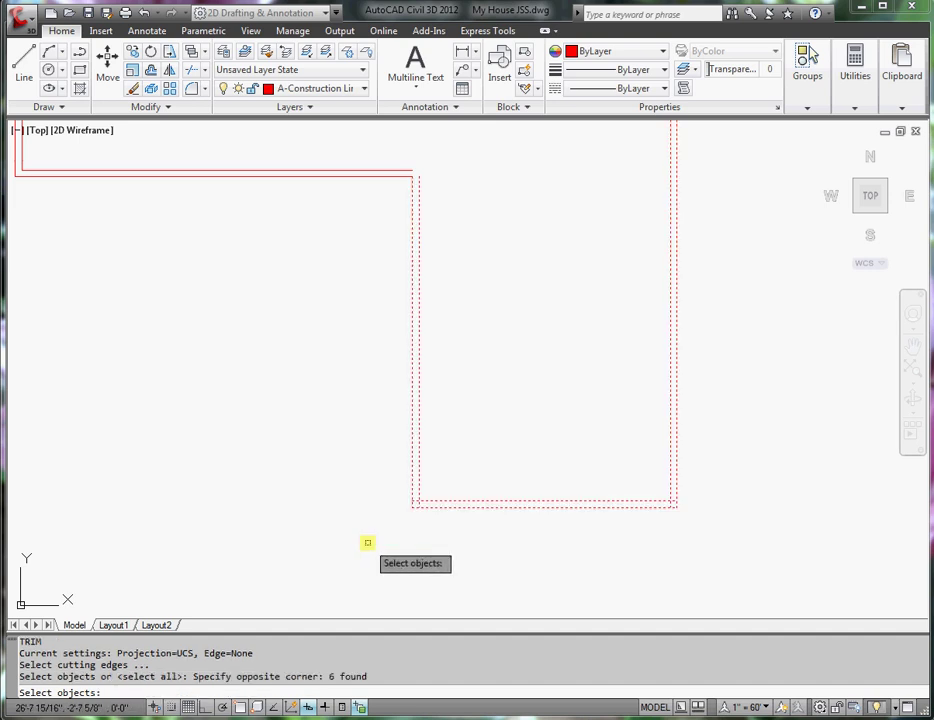
{"action": "key", "text": "Return"}
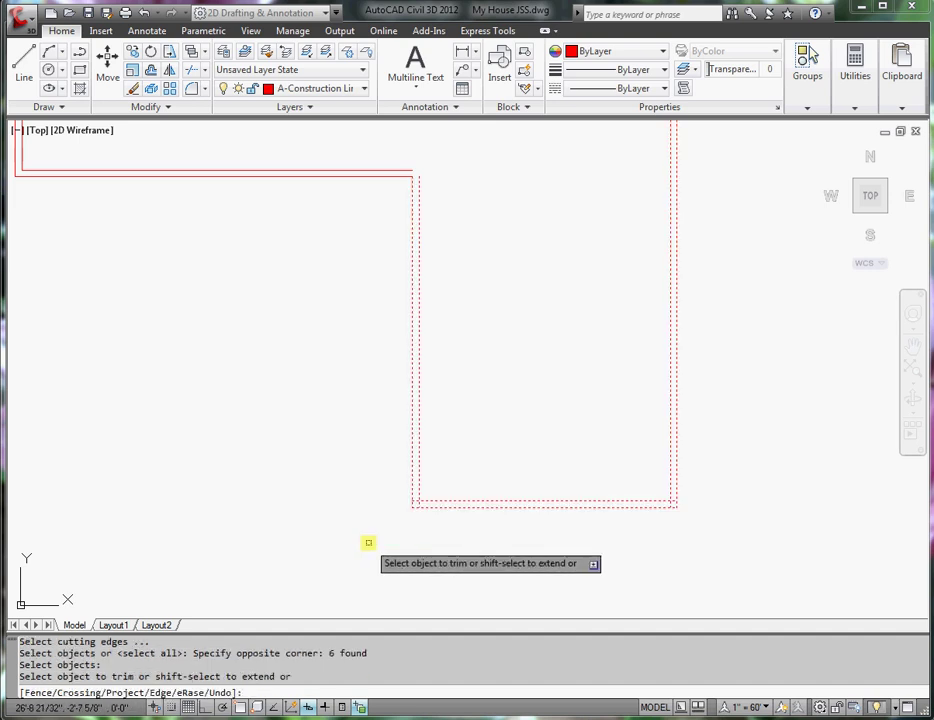
Trim the overshoots at the lower wing's lower-left and lower-right corners
{"action": "scroll", "coordinate": [416, 501], "scroll_direction": "up", "scroll_amount": 5}
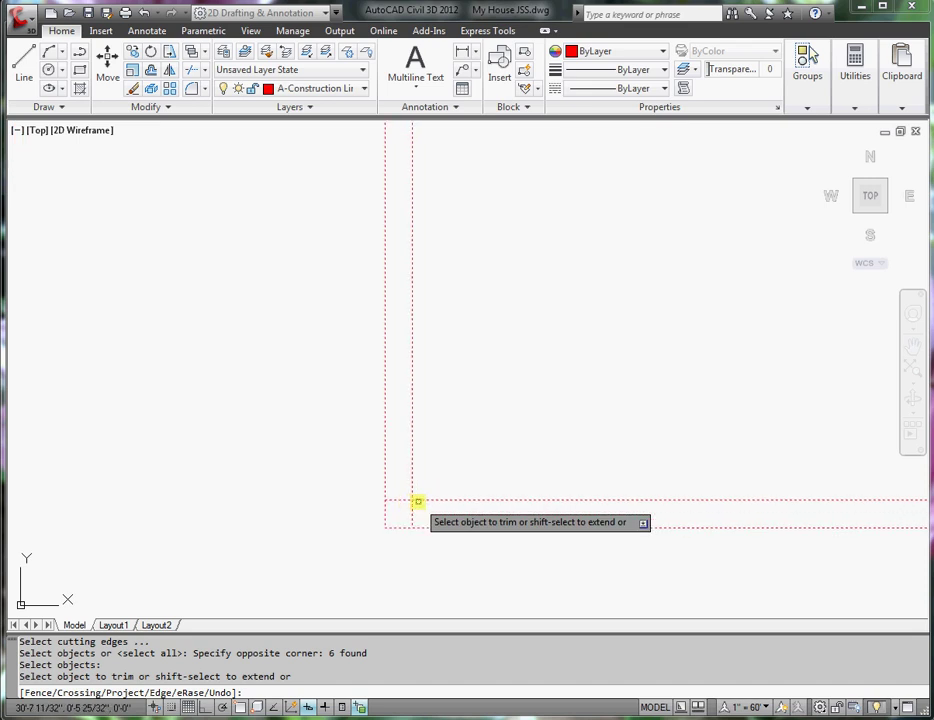
{"action": "left_click", "coordinate": [413, 516]}
{"action": "left_click", "coordinate": [404, 498]}
{"action": "scroll", "coordinate": [571, 496], "scroll_direction": "down", "scroll_amount": 2}
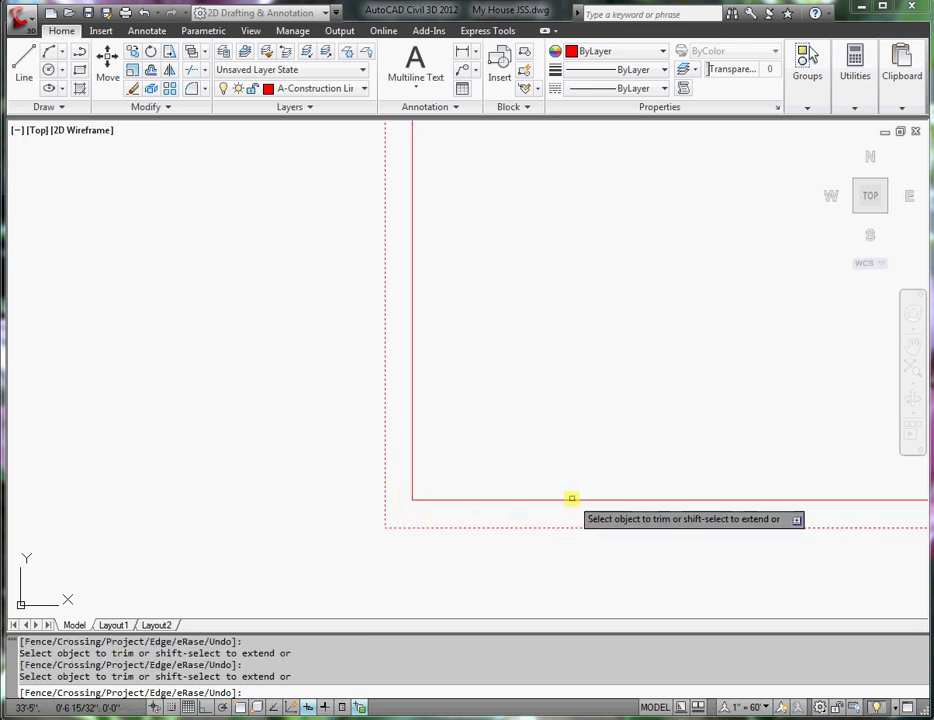
{"action": "scroll", "coordinate": [726, 500], "scroll_direction": "down", "scroll_amount": 2}
{"action": "middle_click_drag", "start_coordinate": [563, 528], "coordinate": [496, 525]}
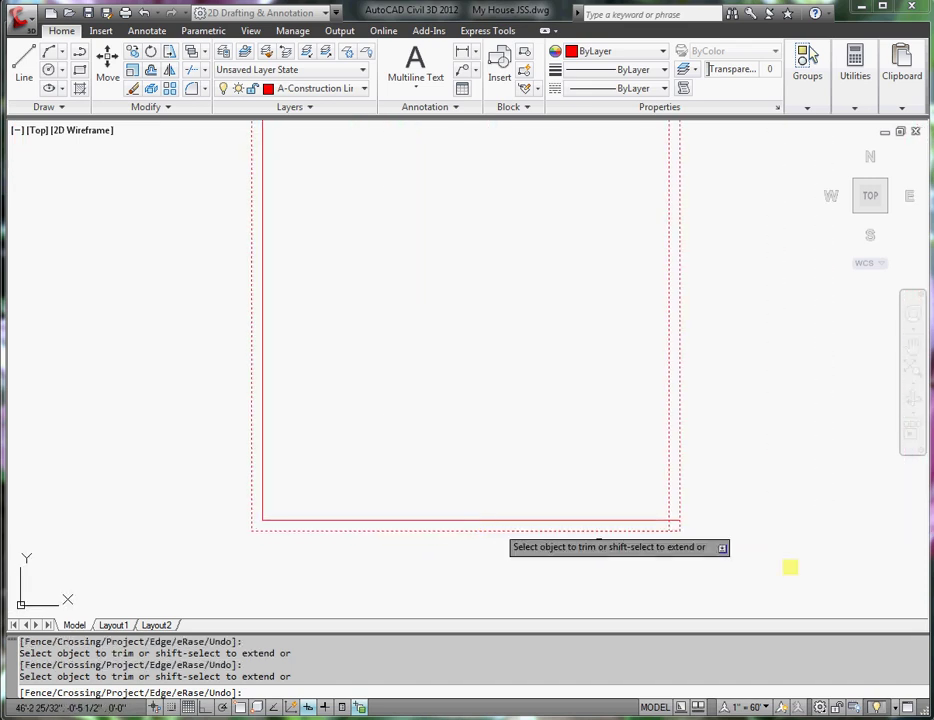
{"action": "scroll", "coordinate": [720, 540], "scroll_direction": "up", "scroll_amount": 5}
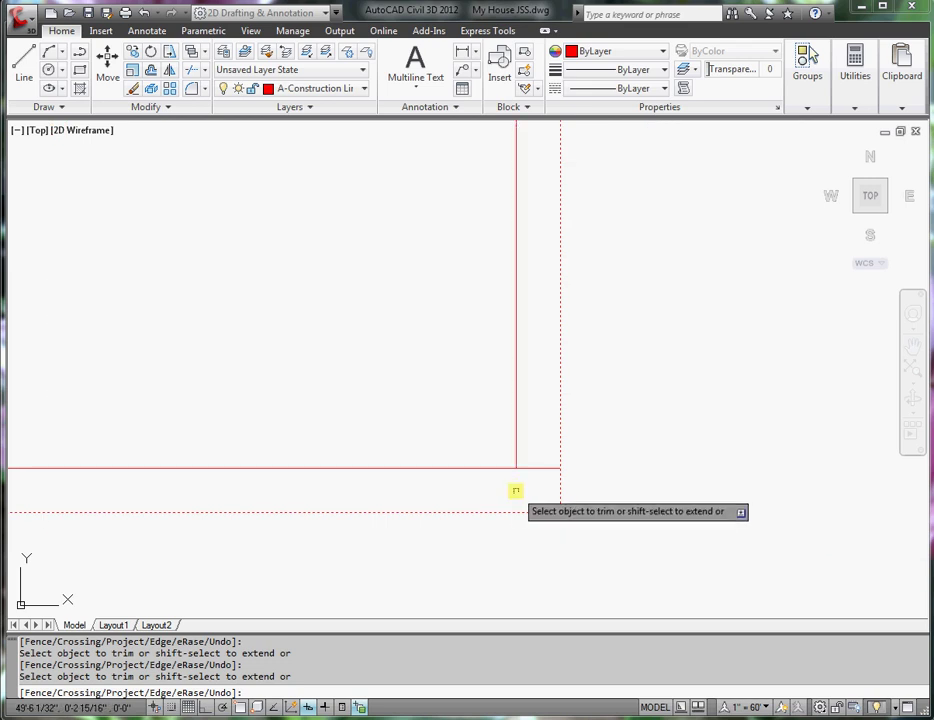
{"action": "left_click", "coordinate": [536, 469]}
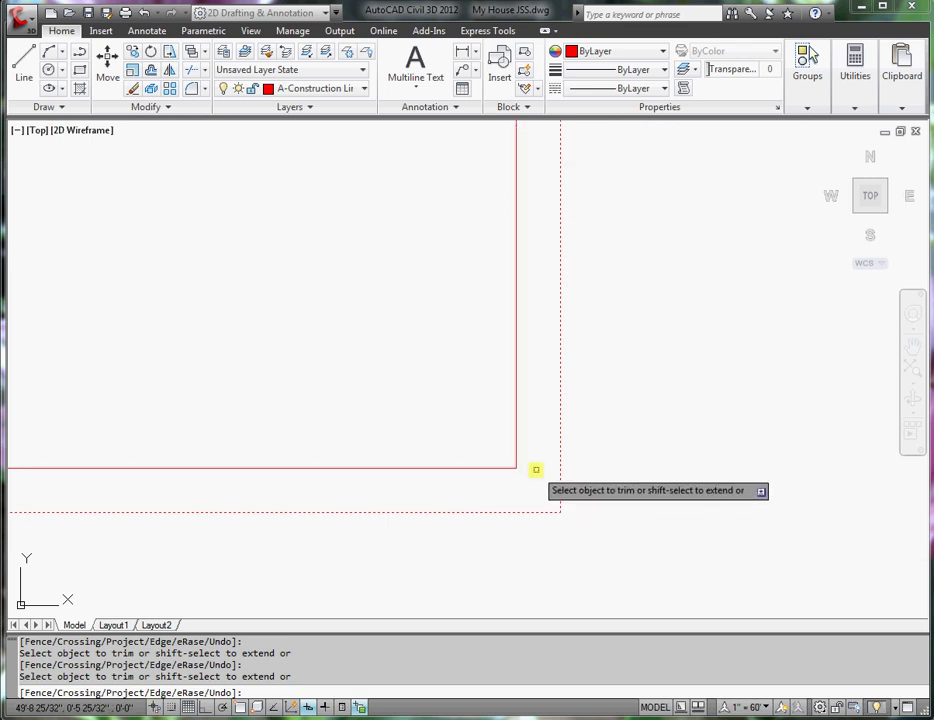
{"action": "key", "text": "Return"}
{"action": "scroll", "coordinate": [536, 469], "scroll_direction": "down", "scroll_amount": 6}
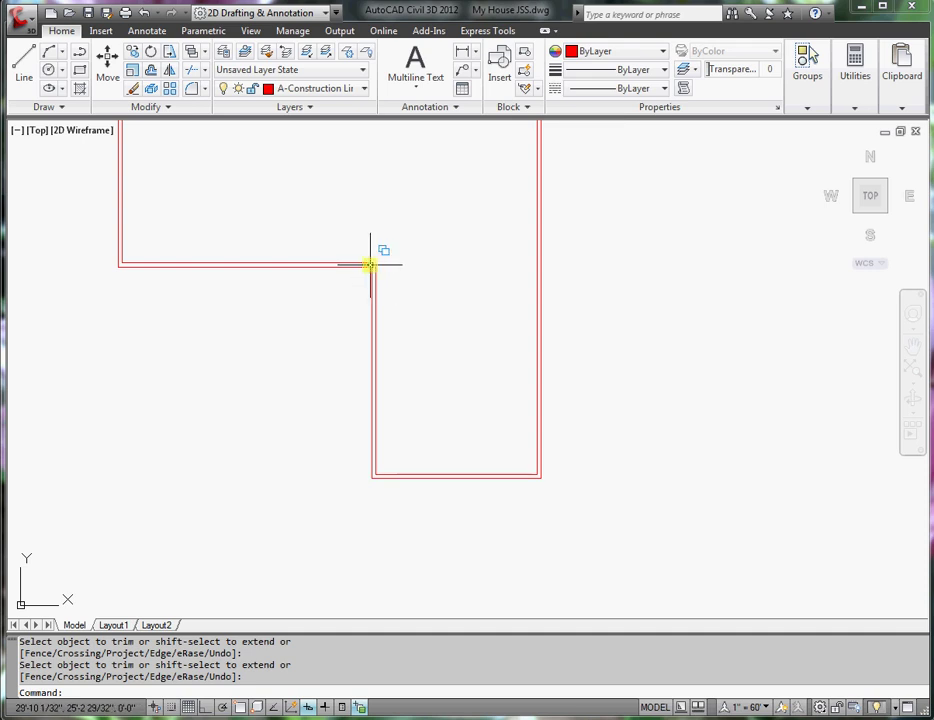
Zoom into the L's inner corner and start Fillet with radius 0
{"action": "scroll", "coordinate": [370, 265], "scroll_direction": "up", "scroll_amount": 5}
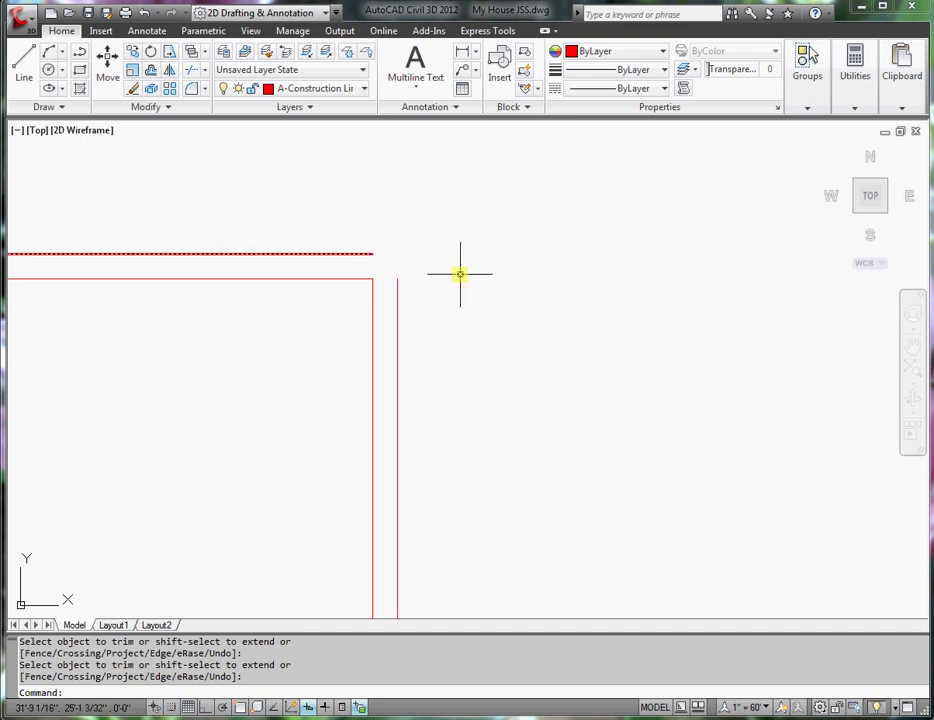
{"action": "left_click", "coordinate": [191, 90]}
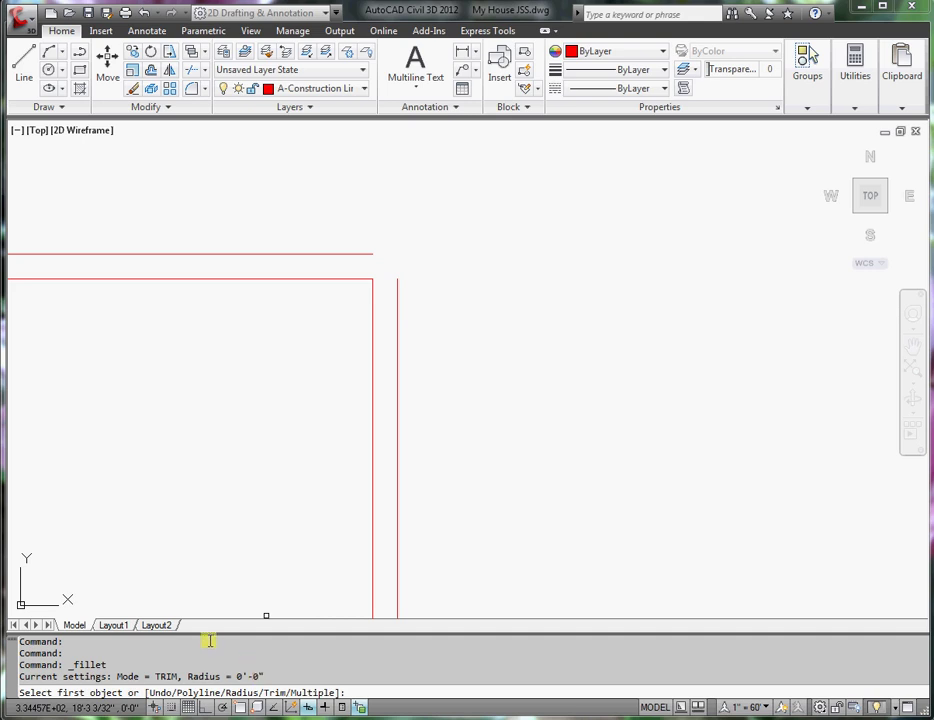
Fillet the right vertical and upper horizontal wall lines into a sharp corner
{"action": "left_click", "coordinate": [397, 309]}
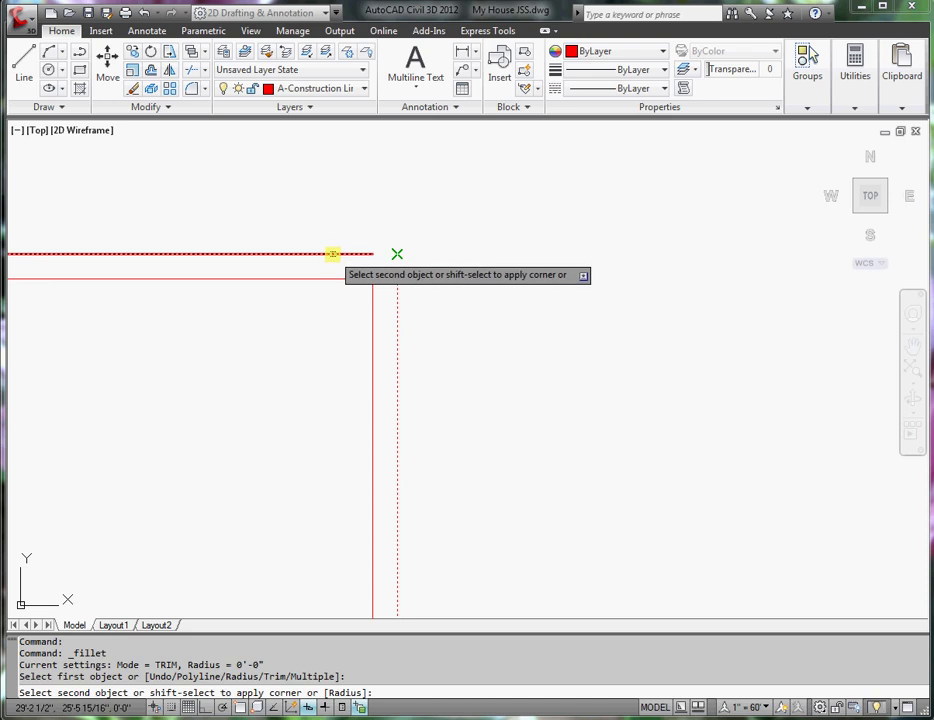
{"action": "left_click", "coordinate": [332, 254]}
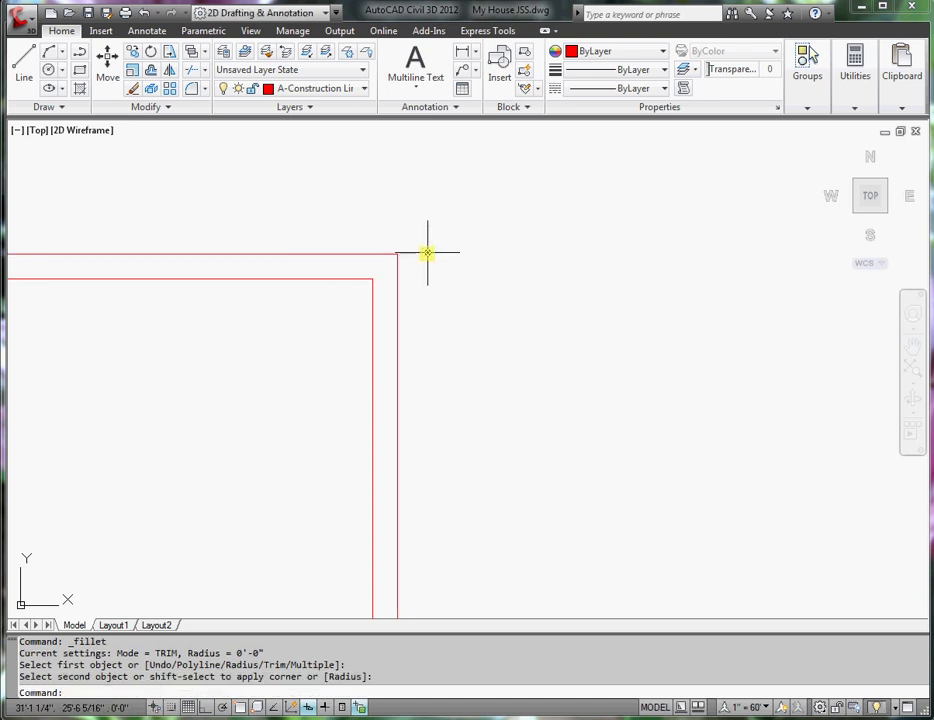
{"action": "scroll", "coordinate": [425, 254], "scroll_direction": "down", "scroll_amount": 5}
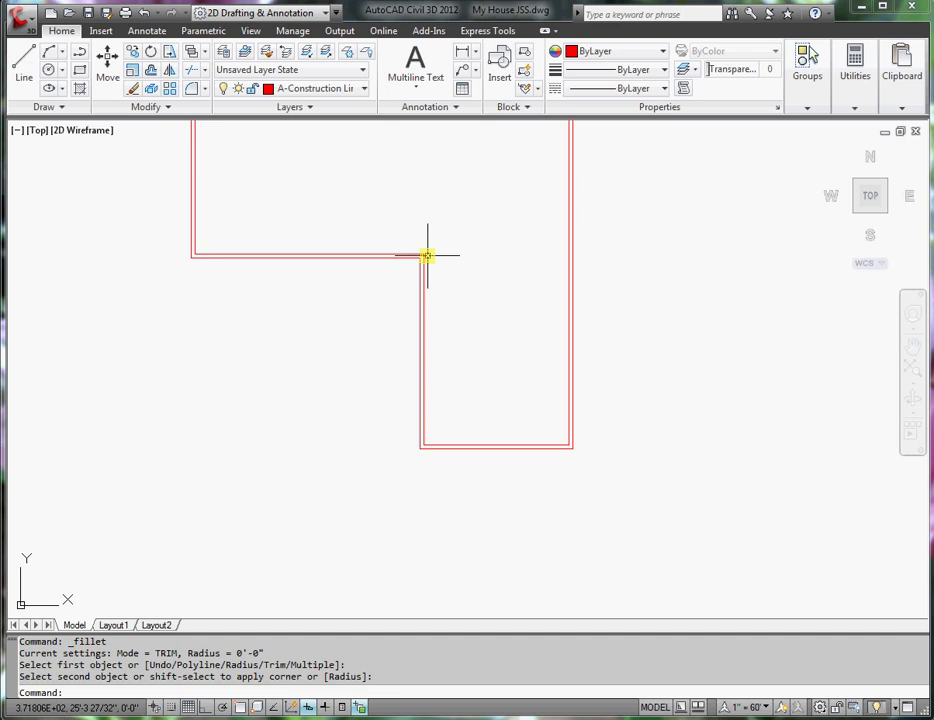
{"action": "mouse_move", "coordinate": [455, 250]}
{"action": "middle_mouse_down"}
{"action": "mouse_move", "coordinate": [475, 334]}
{"action": "mouse_move", "coordinate": [488, 334]}
{"action": "middle_mouse_up"}
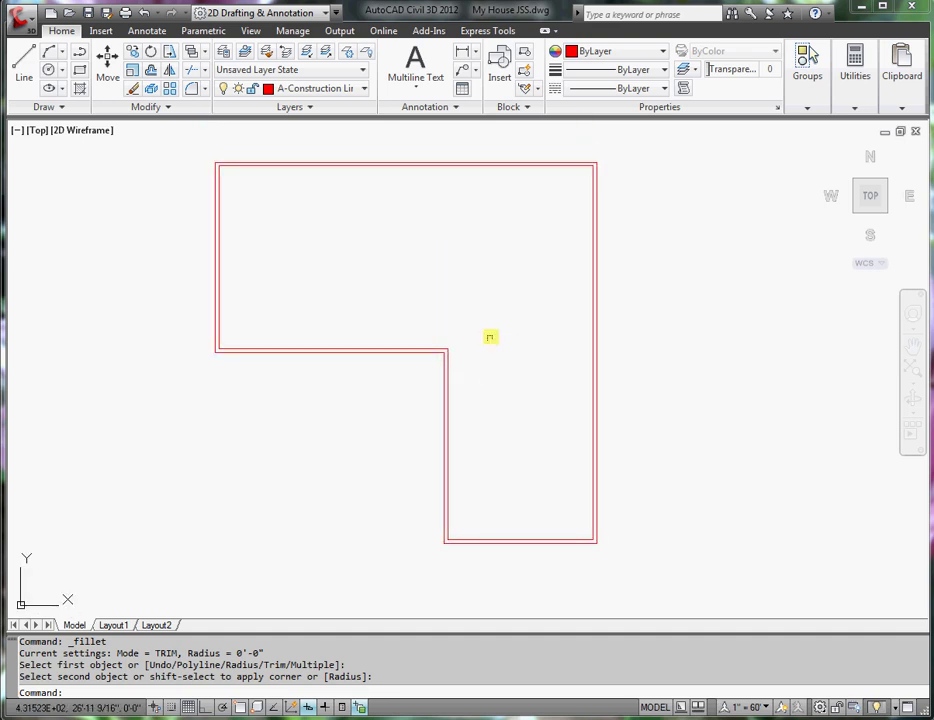